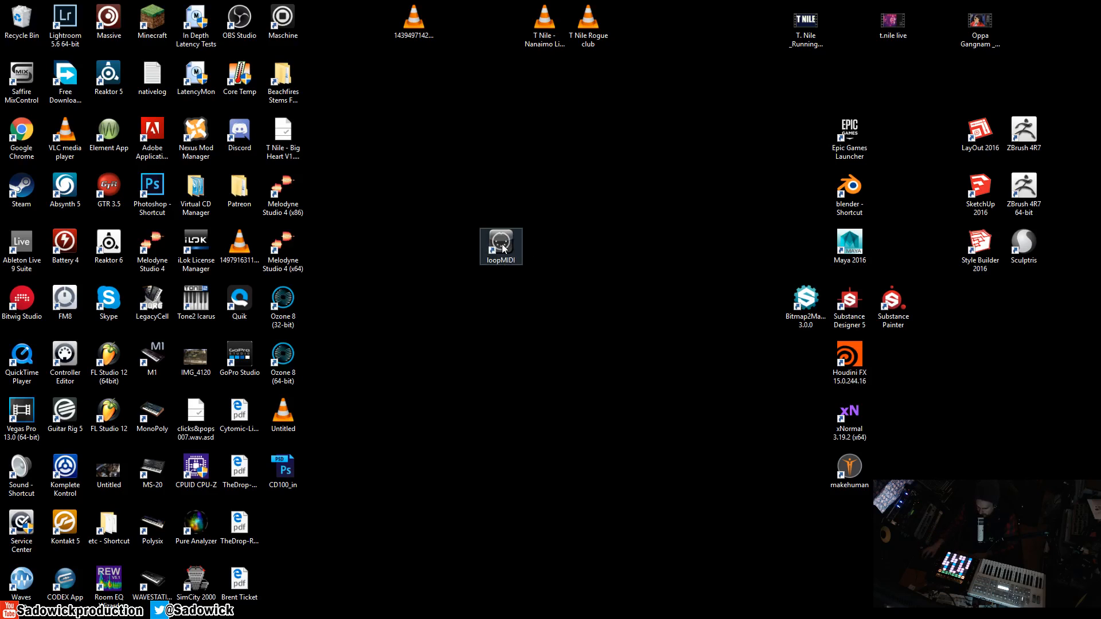
Step: Open loopMIDI to have its loopback port running, and move its window off the main screen
double_click(500, 246)
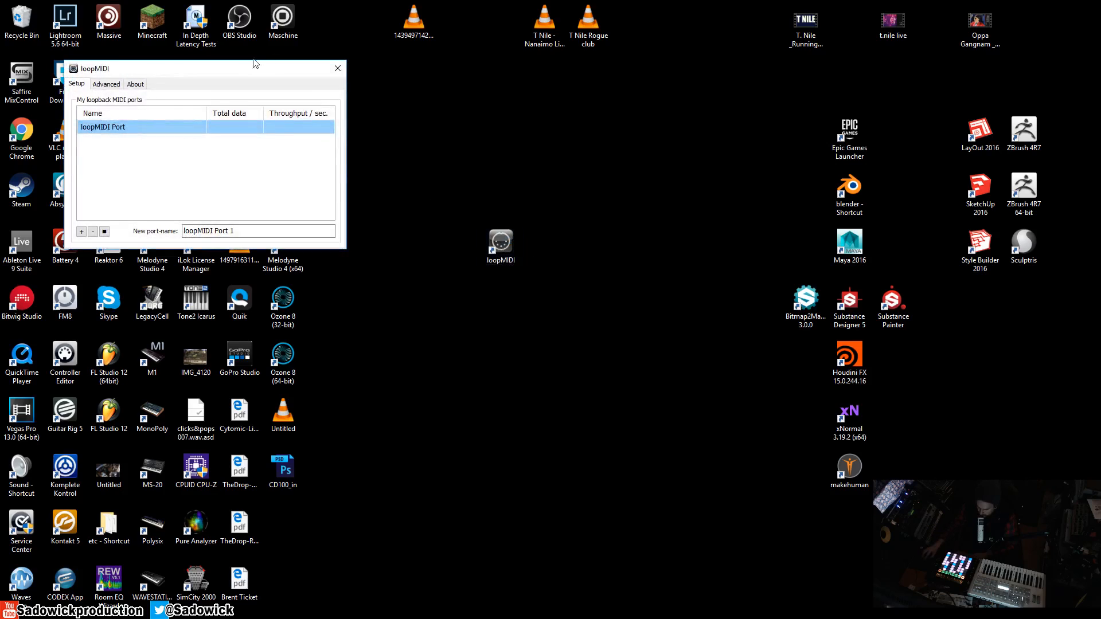
left_click_drag(185, 71, 410, 136)
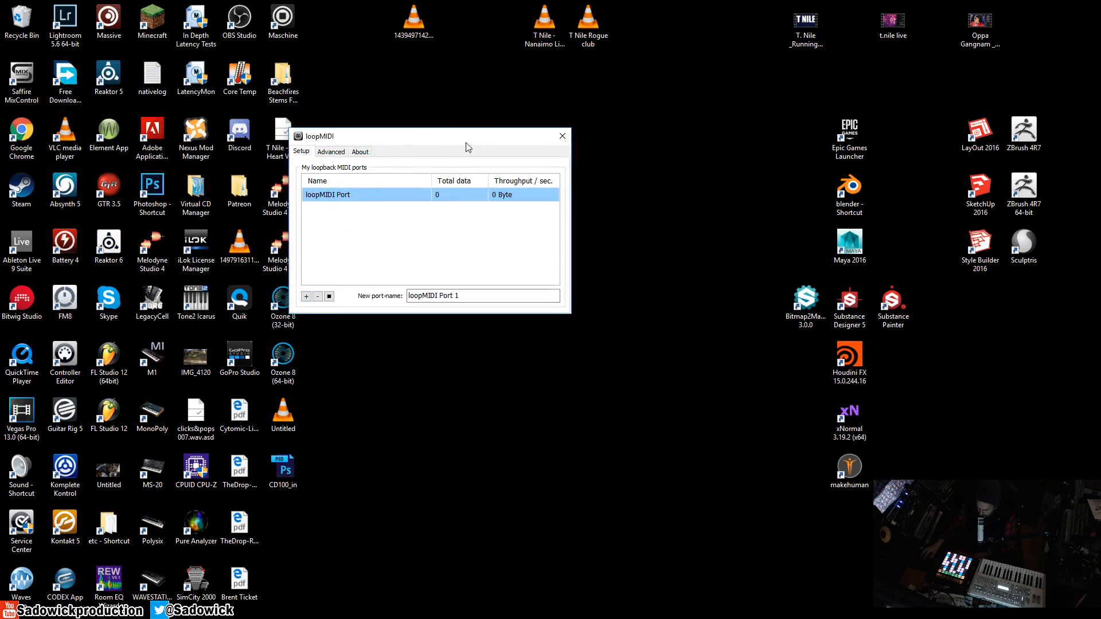
left_click_drag(476, 137, 457, 142)
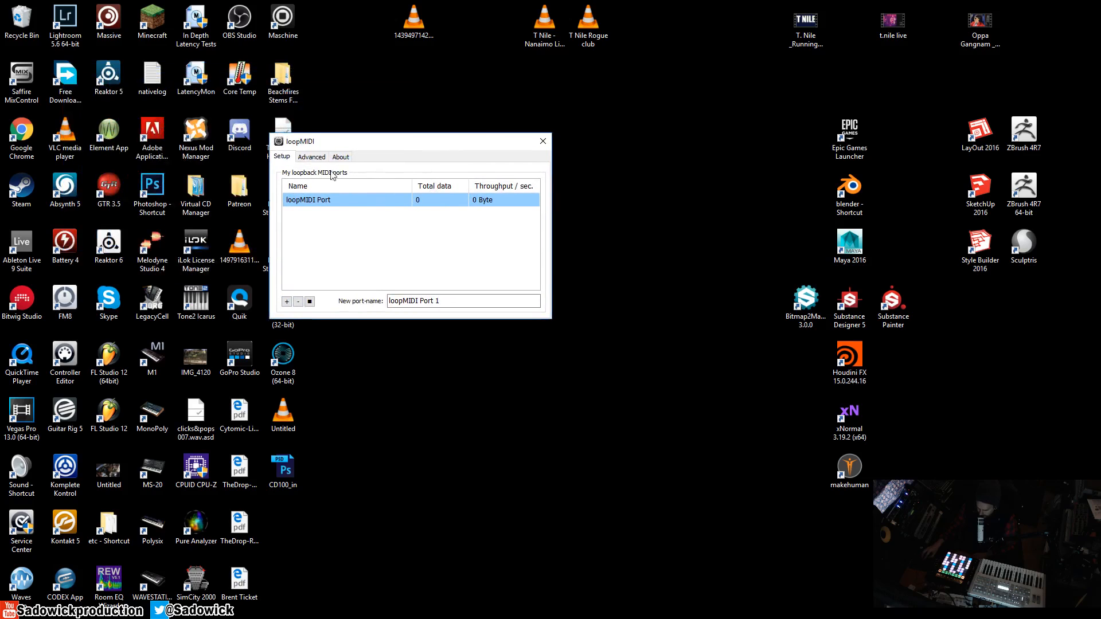
left_click_drag(357, 143, 0, 143)
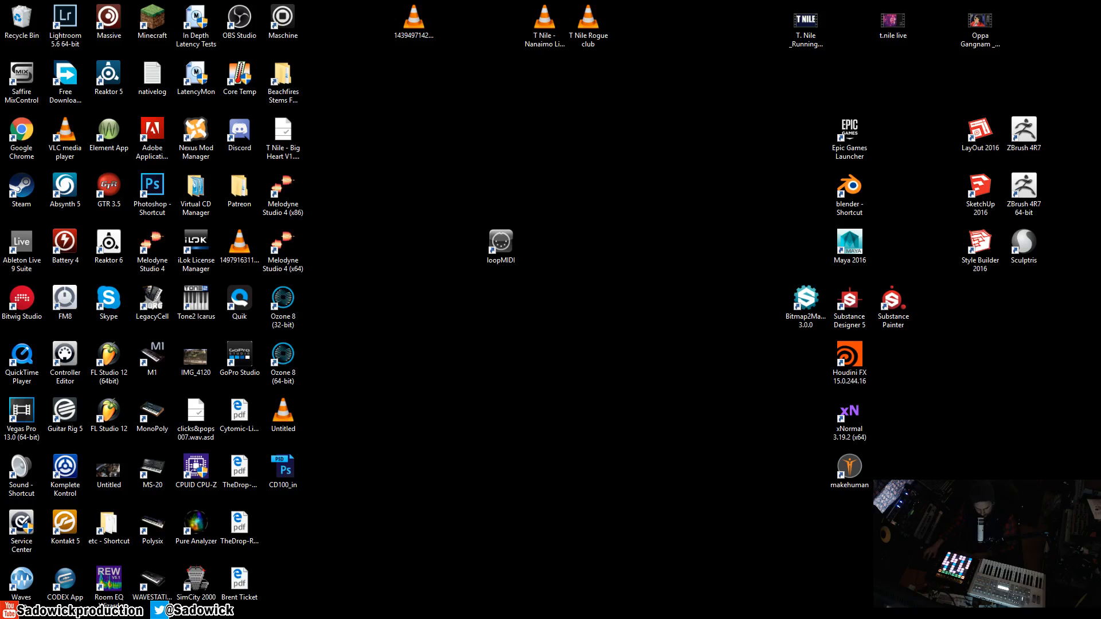
Step: Switch to Ableton Live and insert a new MIDI track below the click track
key("alt+Tab")
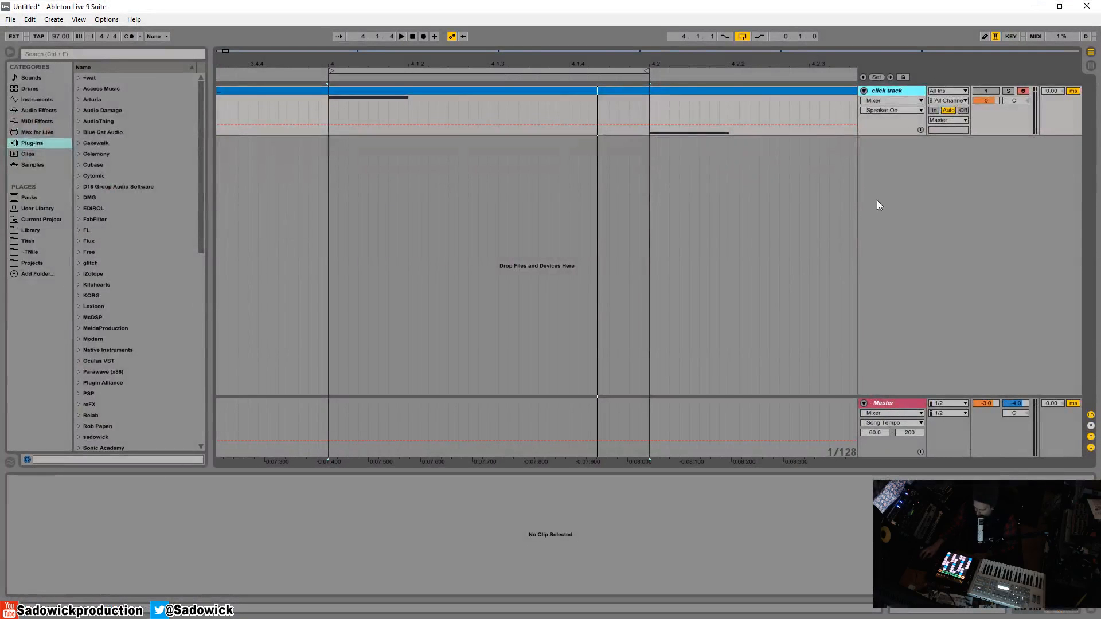
right_click(888, 195)
left_click(902, 208)
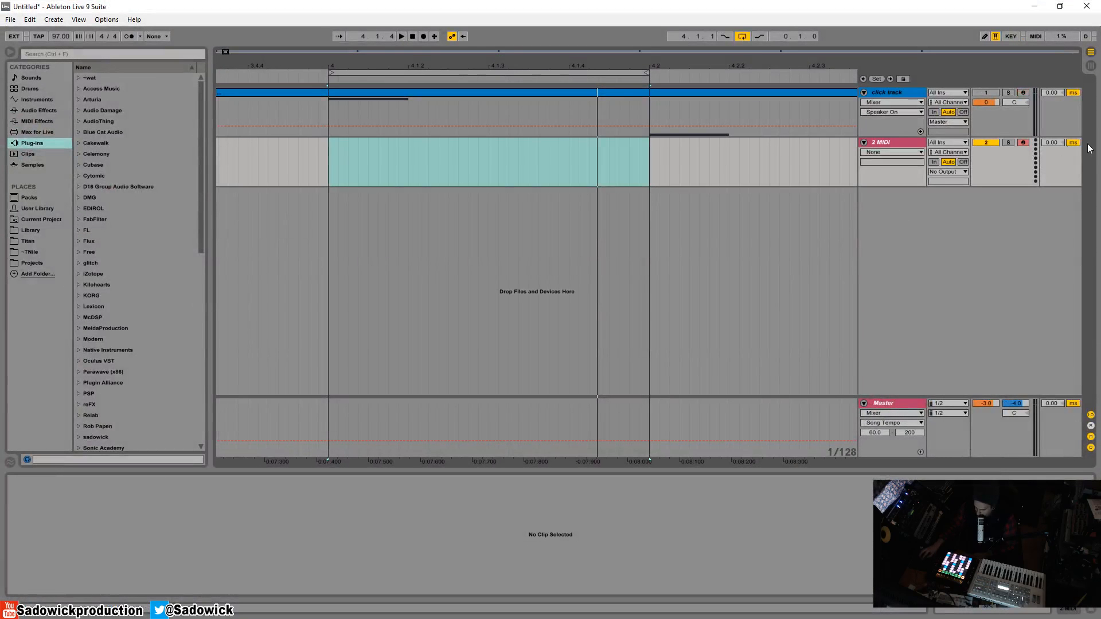
Step: Set the new MIDI track's input to Ableton Push and its output to loopMIDI Port
left_click(947, 144)
left_click(947, 160)
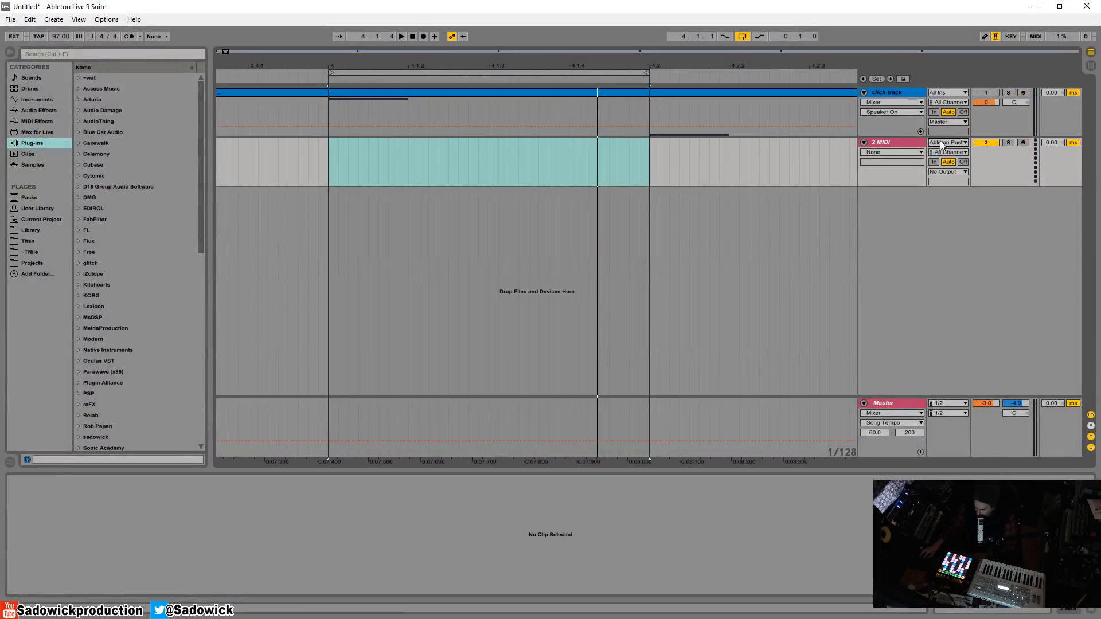
left_click(946, 172)
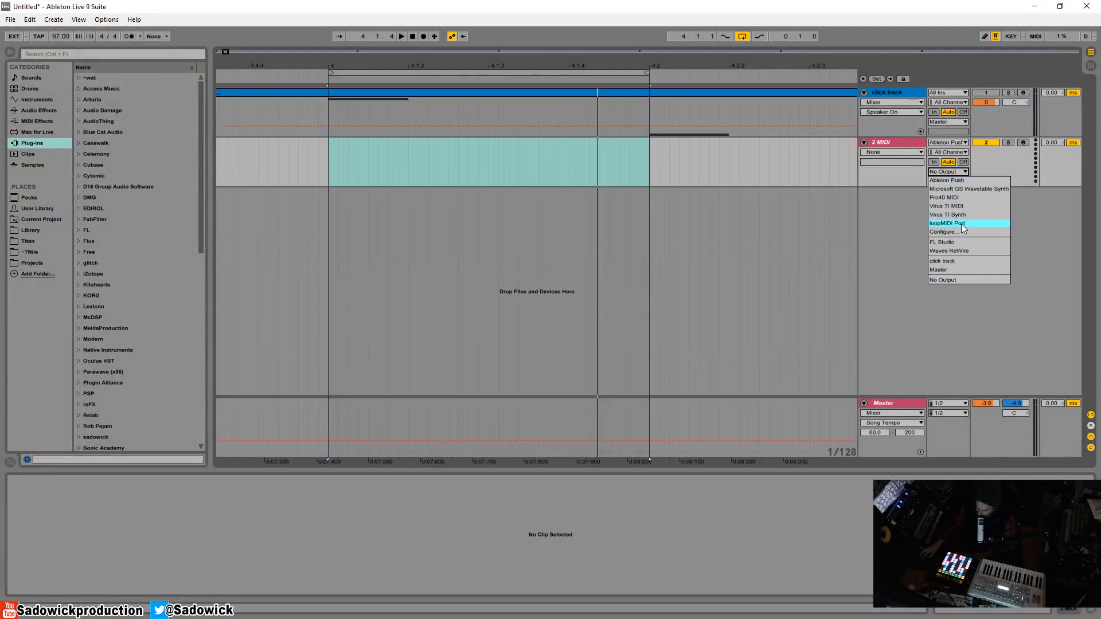
left_click(962, 224)
Step: Examine the Track, Sync and Remote settings of the MIDI ports in the preferences
left_click(952, 172)
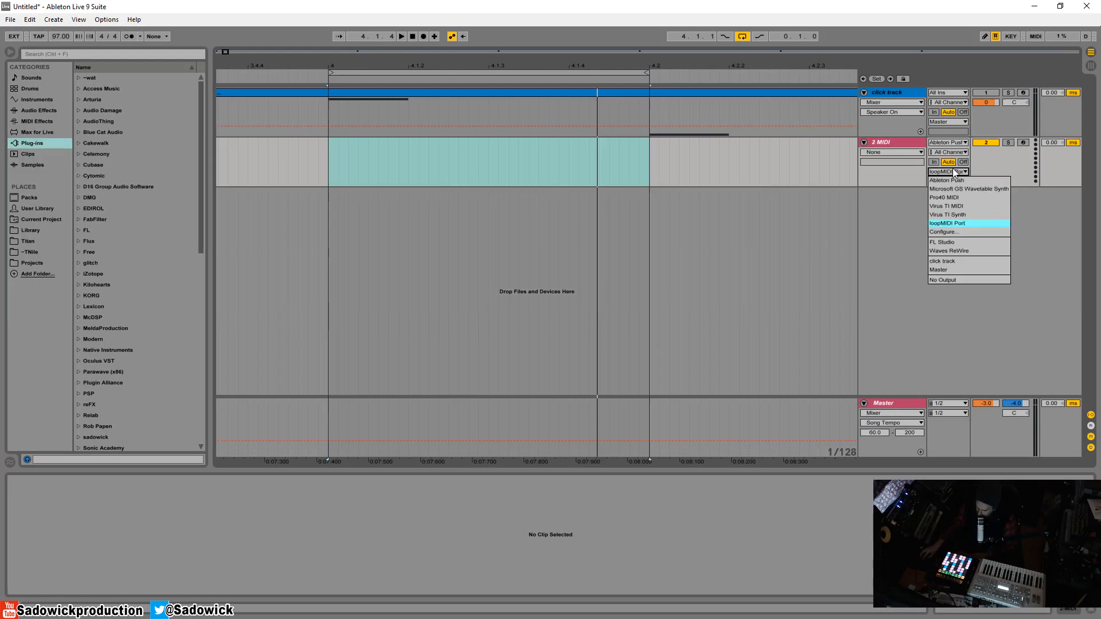
left_click(972, 232)
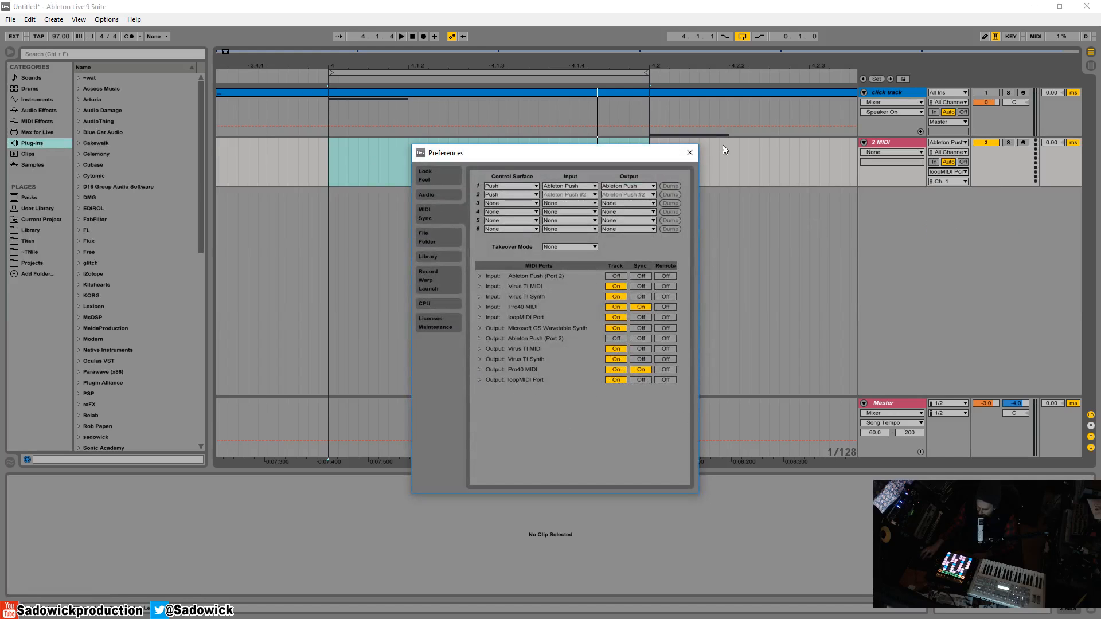
left_click(690, 153)
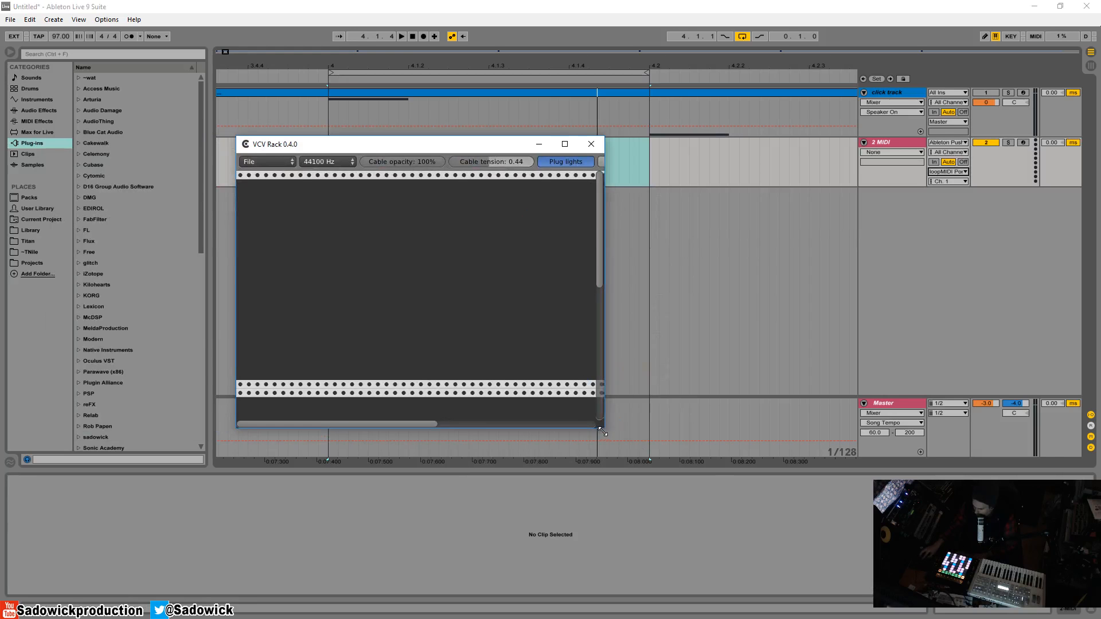
Step: In VCV Rack, add a Core MIDI-to-CV Interface set to loopMIDI Port 5 and place it at the start of the row
right_click(444, 288)
mouse_move(482, 328)
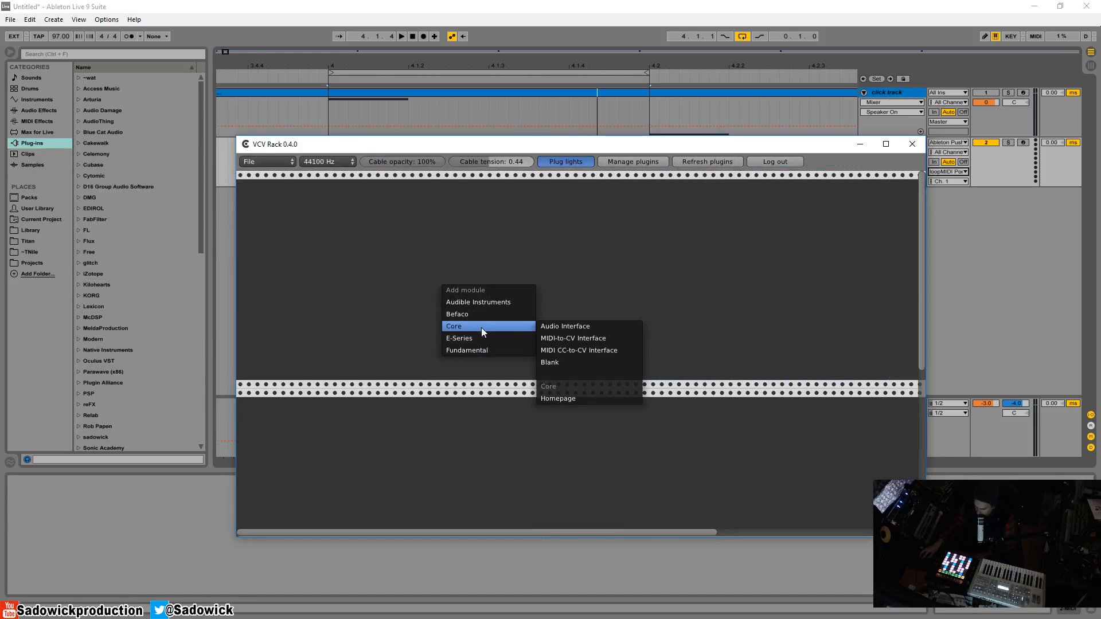
left_click(593, 338)
left_click(449, 207)
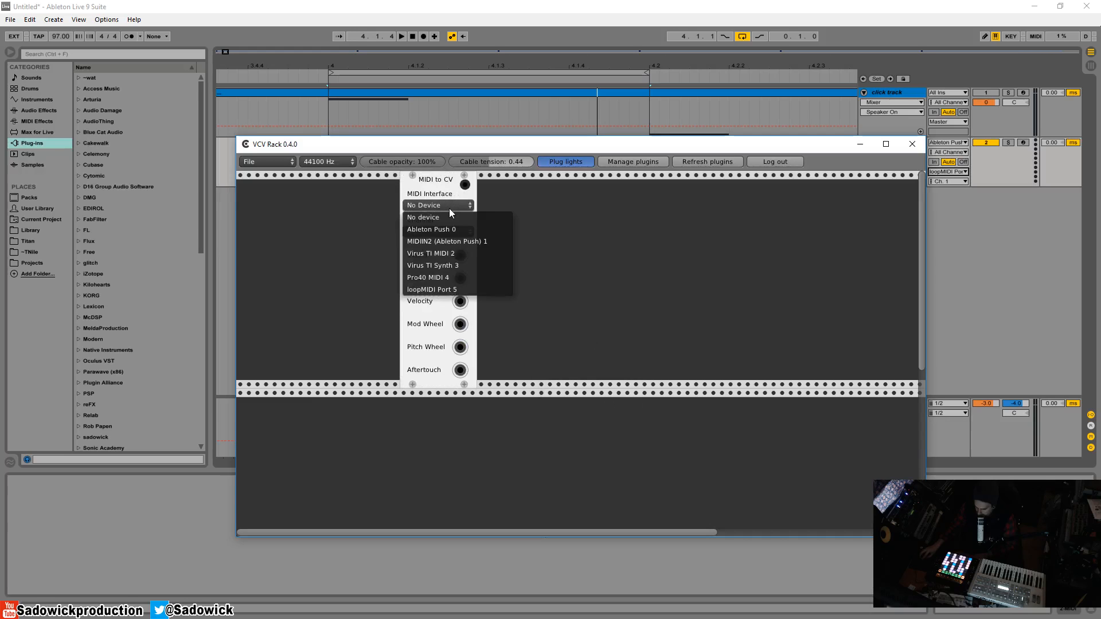
left_click(440, 289)
left_click_drag(427, 188, 264, 188)
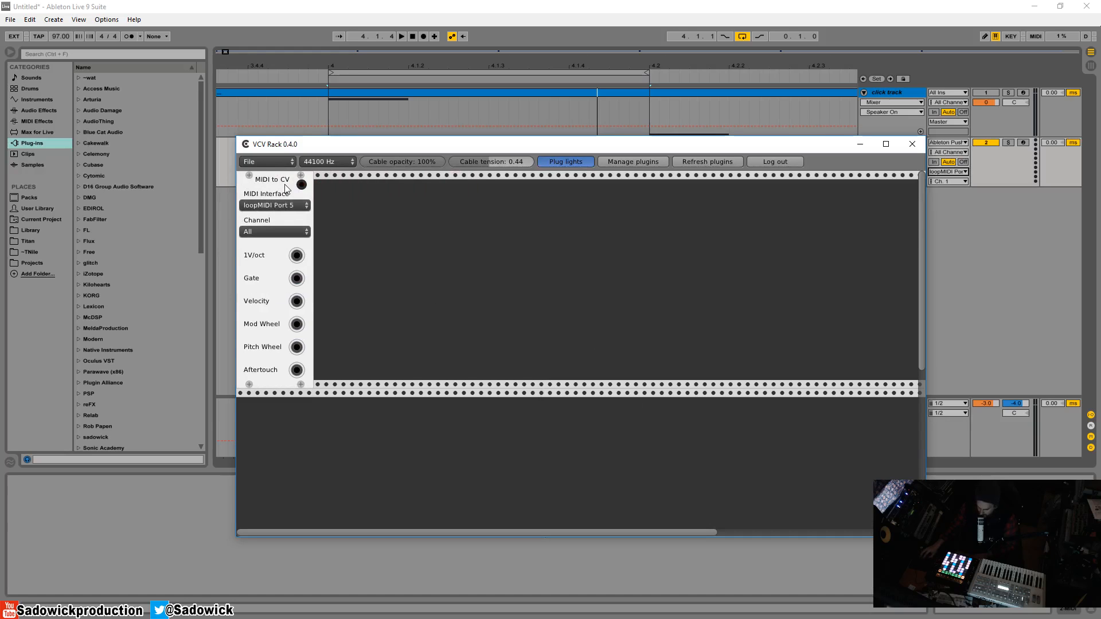
Step: Add a Core Audio Interface with ASIO Saffire as its audio device, placed farther along the row
right_click(616, 235)
mouse_move(651, 301)
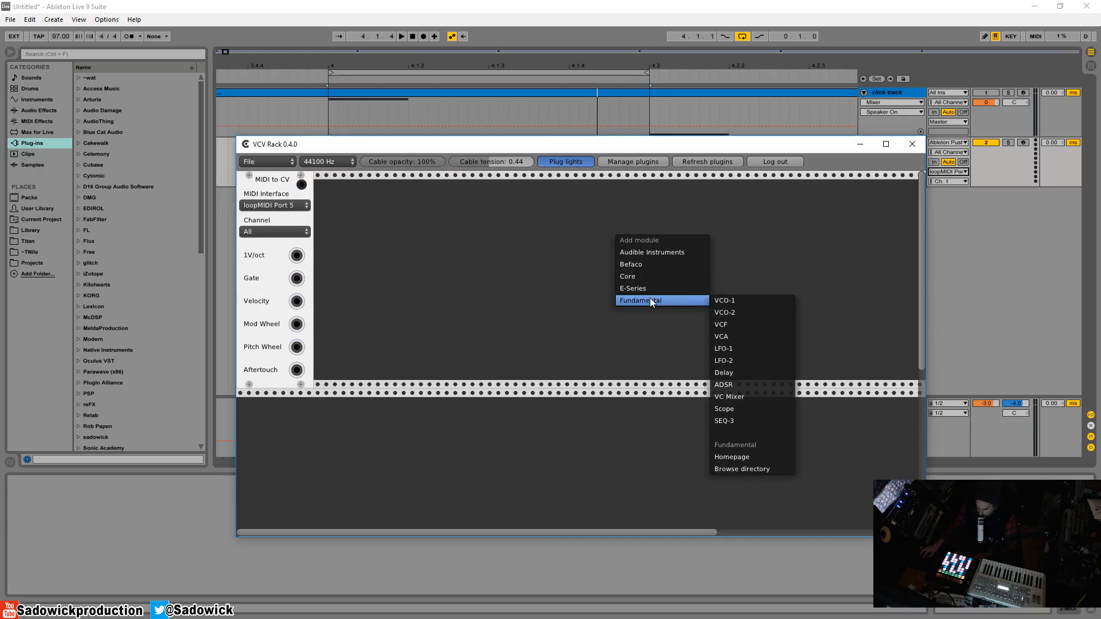
mouse_move(669, 278)
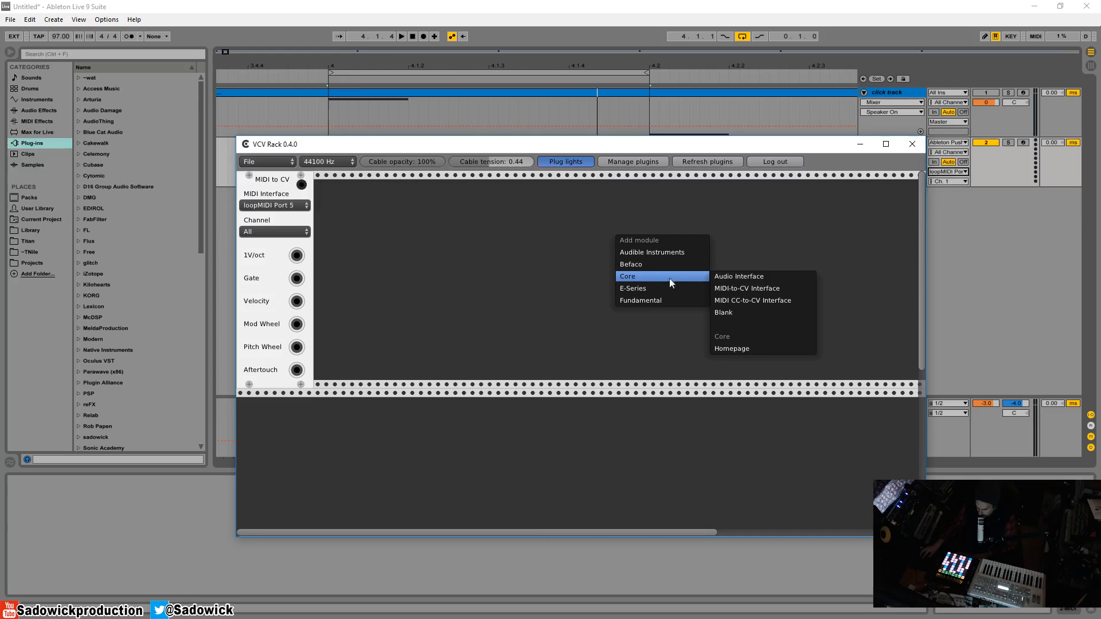
left_click(770, 277)
left_click_drag(611, 178, 719, 185)
left_click(720, 189)
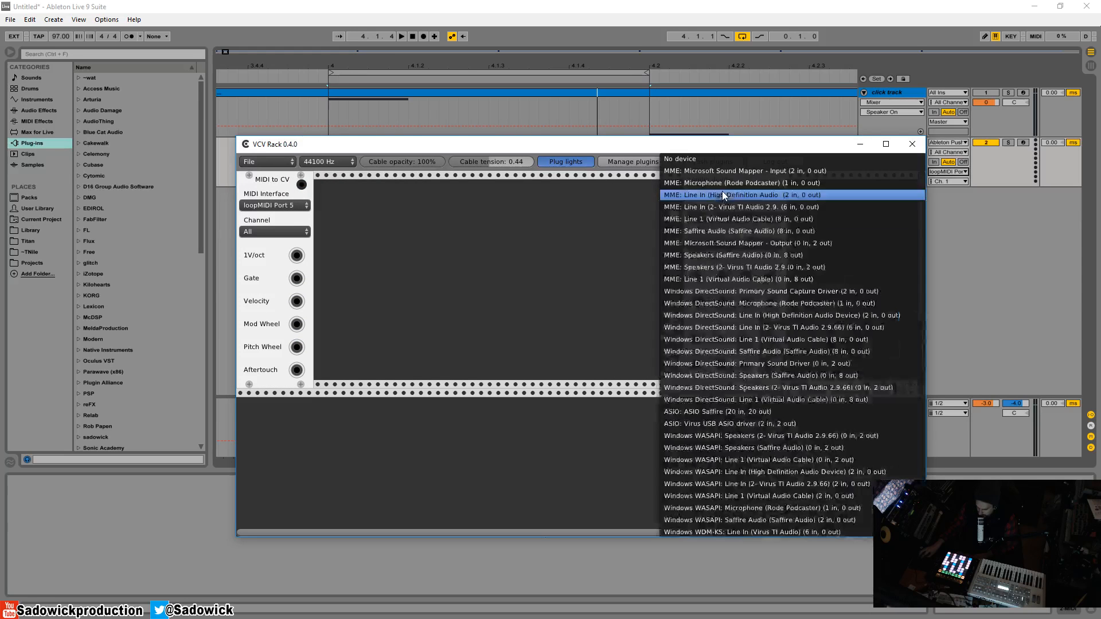
left_click(729, 413)
left_click_drag(727, 191, 772, 191)
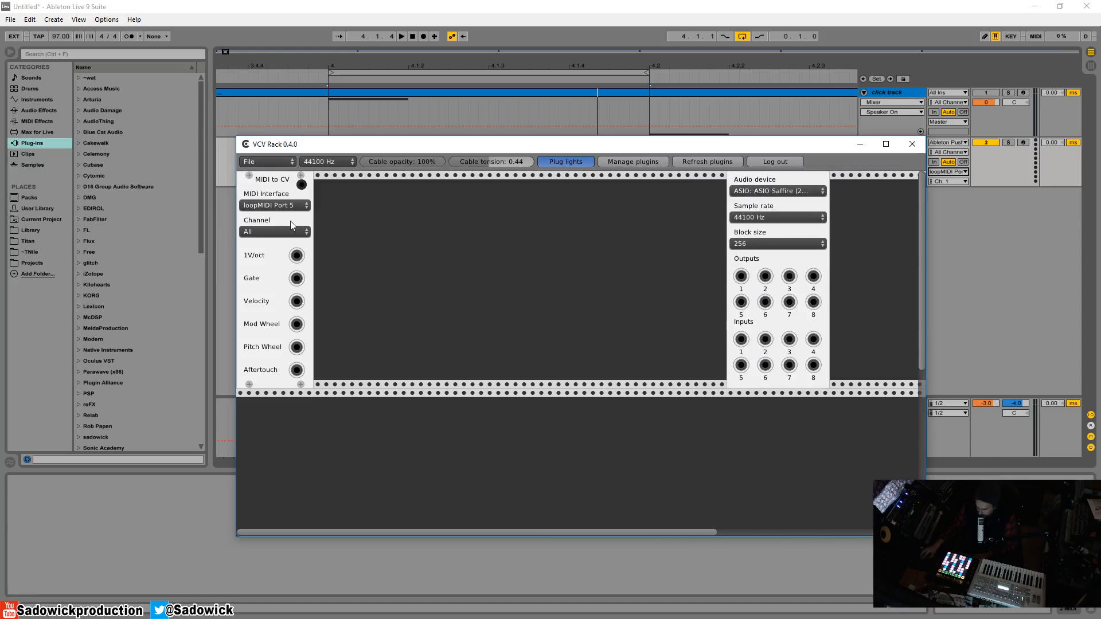
Step: Add the Fundamental VCO-1 and VCA modules between the MIDI and audio interfaces
right_click(386, 241)
mouse_move(418, 277)
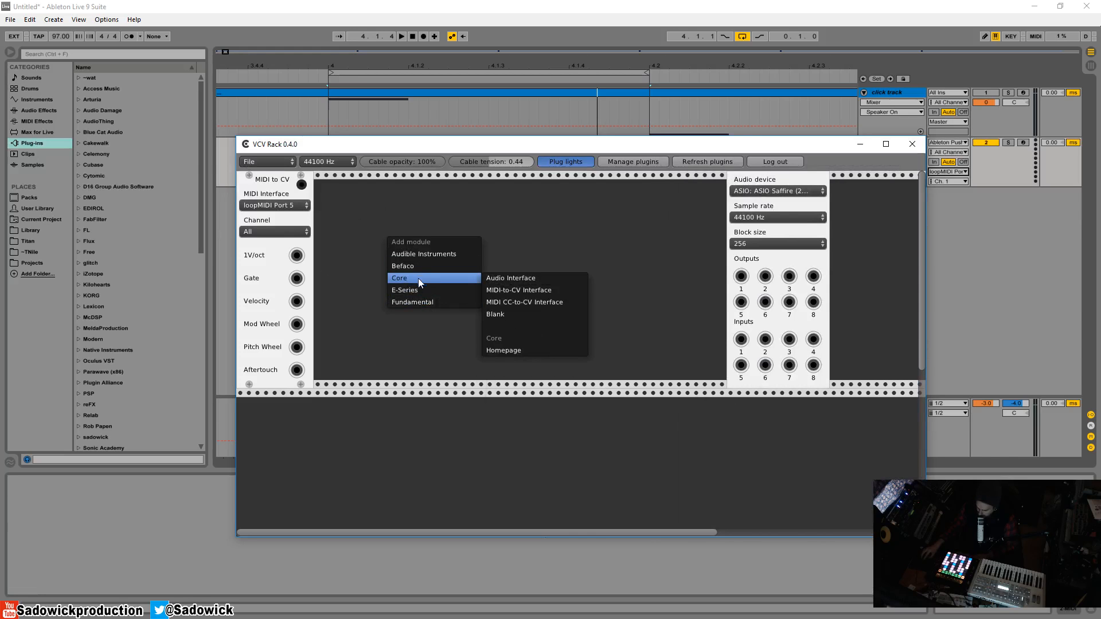
mouse_move(422, 301)
left_click(546, 306)
right_click(466, 250)
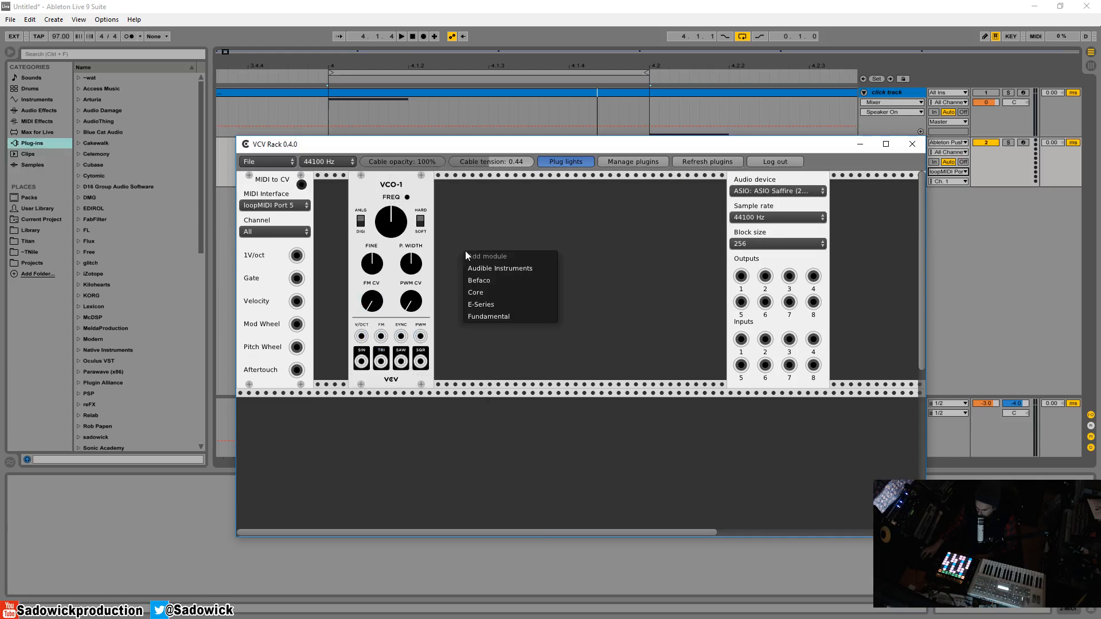
mouse_move(503, 315)
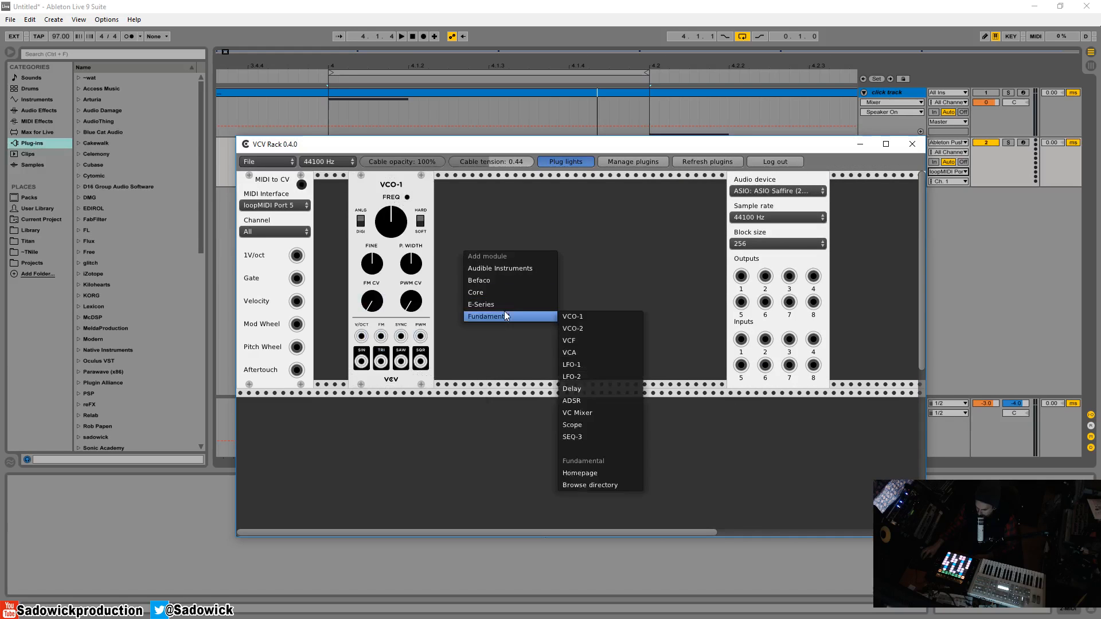
left_click(602, 353)
Step: Add a Fundamental ADSR module and arrange it between VCO-1 and the VCA
right_click(534, 257)
mouse_move(543, 310)
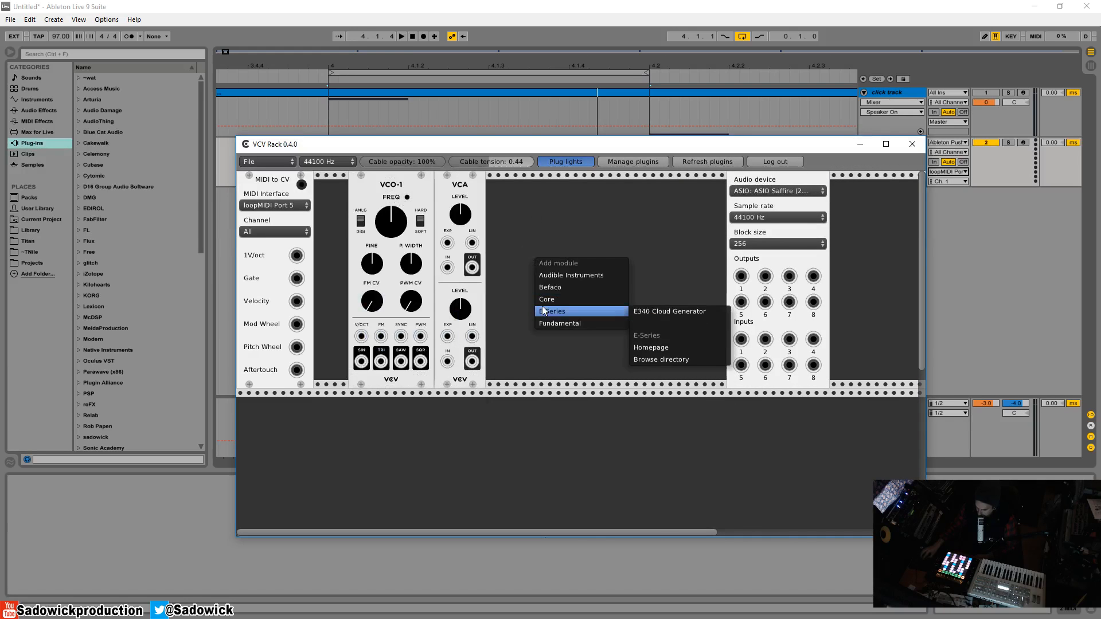
left_click(660, 409)
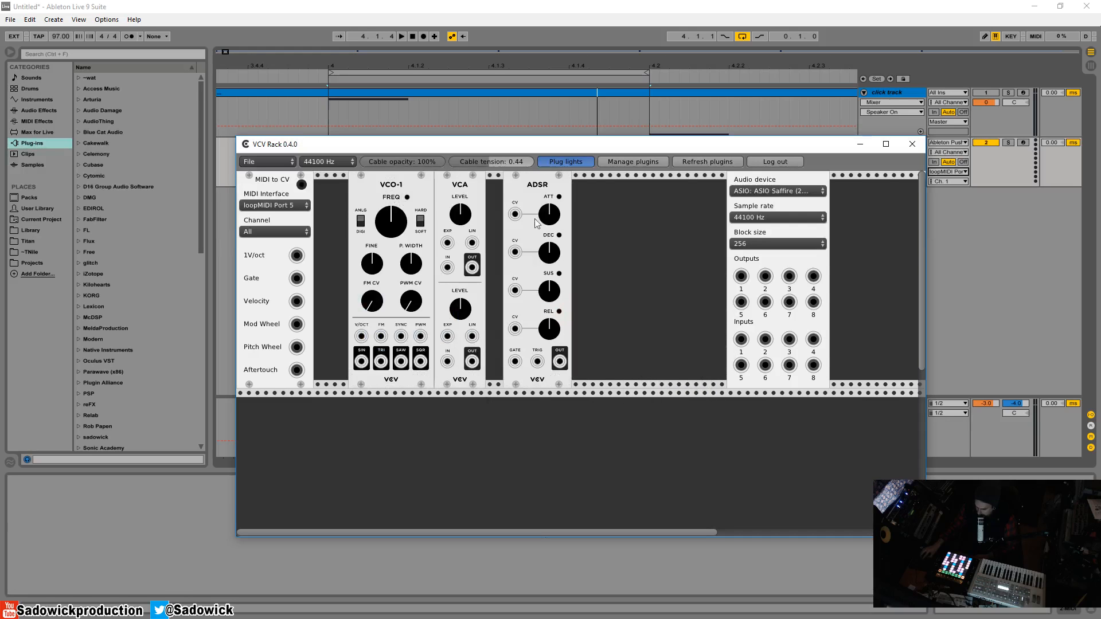
left_click_drag(535, 220, 518, 181)
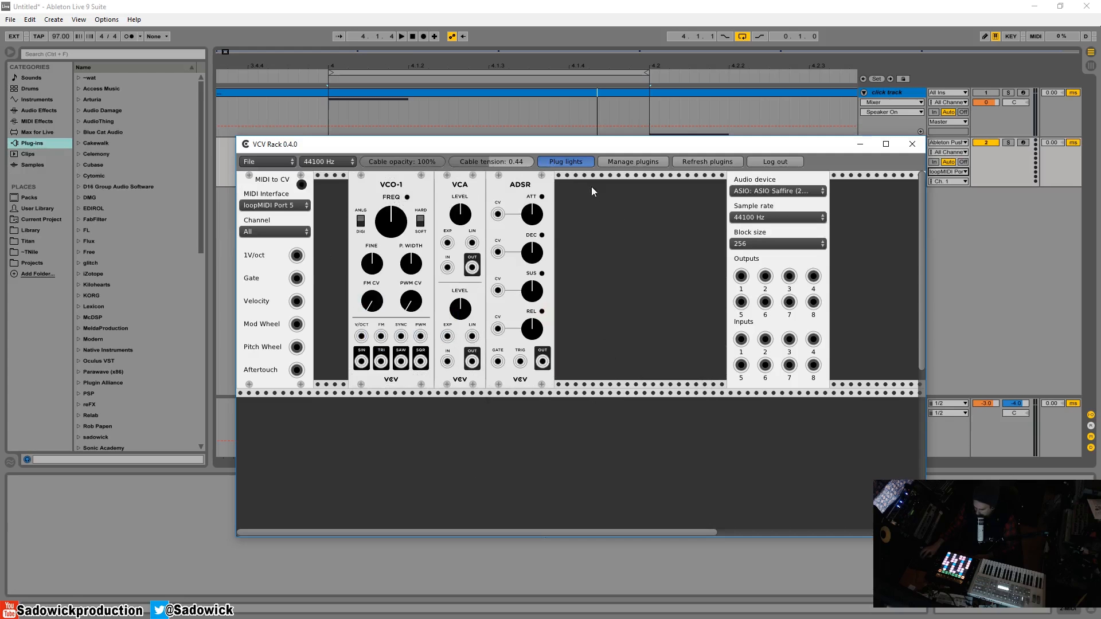
left_click_drag(461, 185, 616, 185)
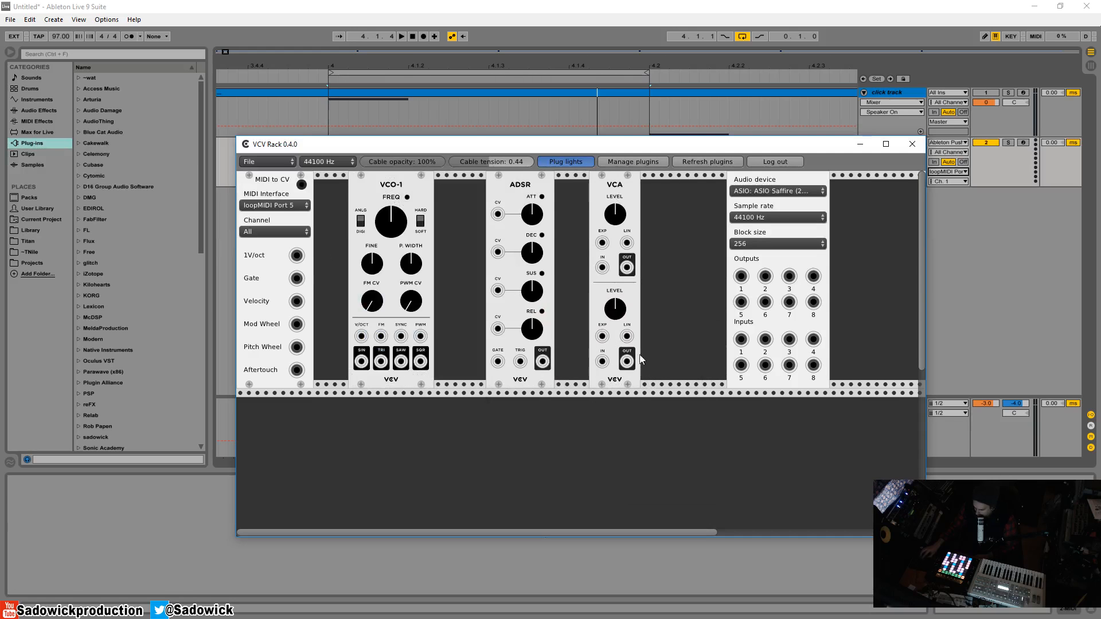
Step: Patch the lower VCA section's output to outputs 1 and 2 of the audio interface
left_click_drag(741, 276, 626, 362)
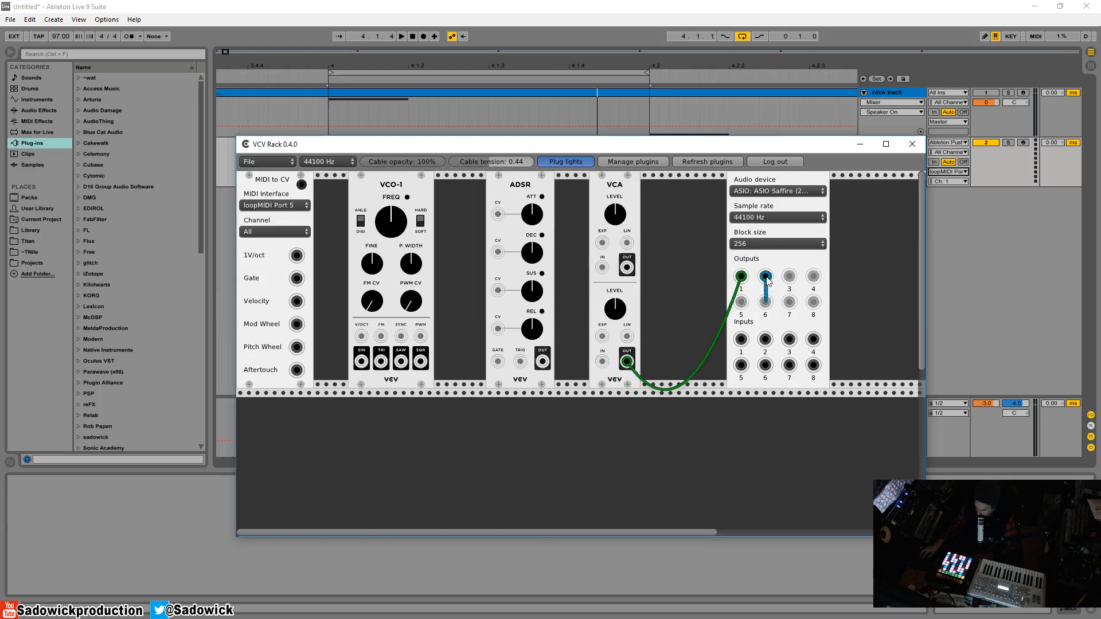
left_click_drag(765, 276, 631, 365)
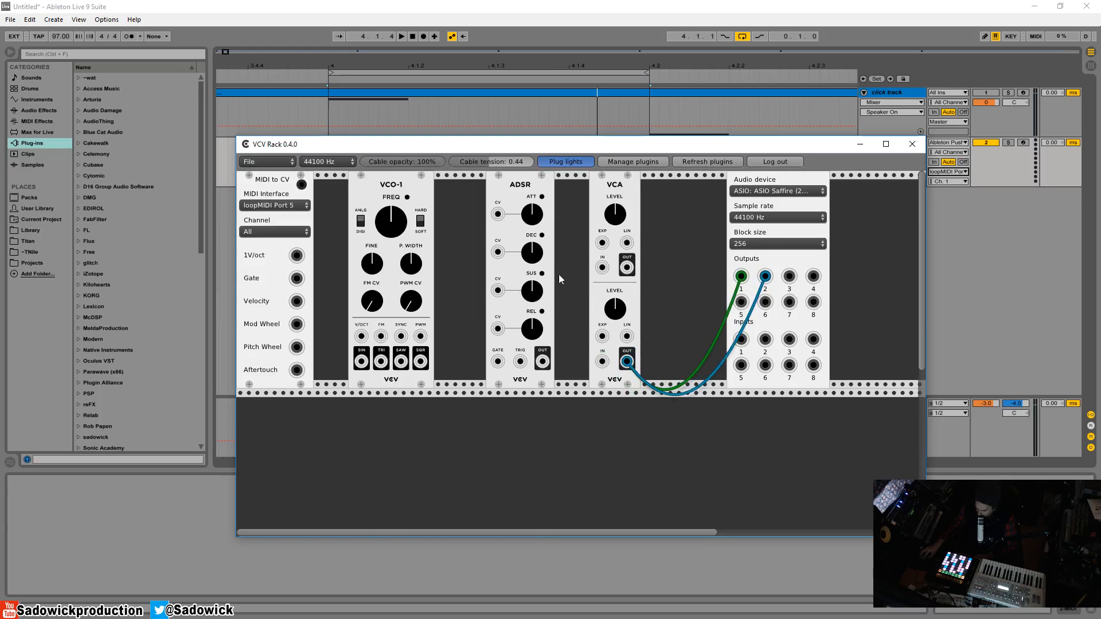
Step: Patch the ADSR output and VCO-1's square output into the lower VCA section's EXP and IN jacks, with the attack at minimum
left_click_drag(542, 362, 602, 243)
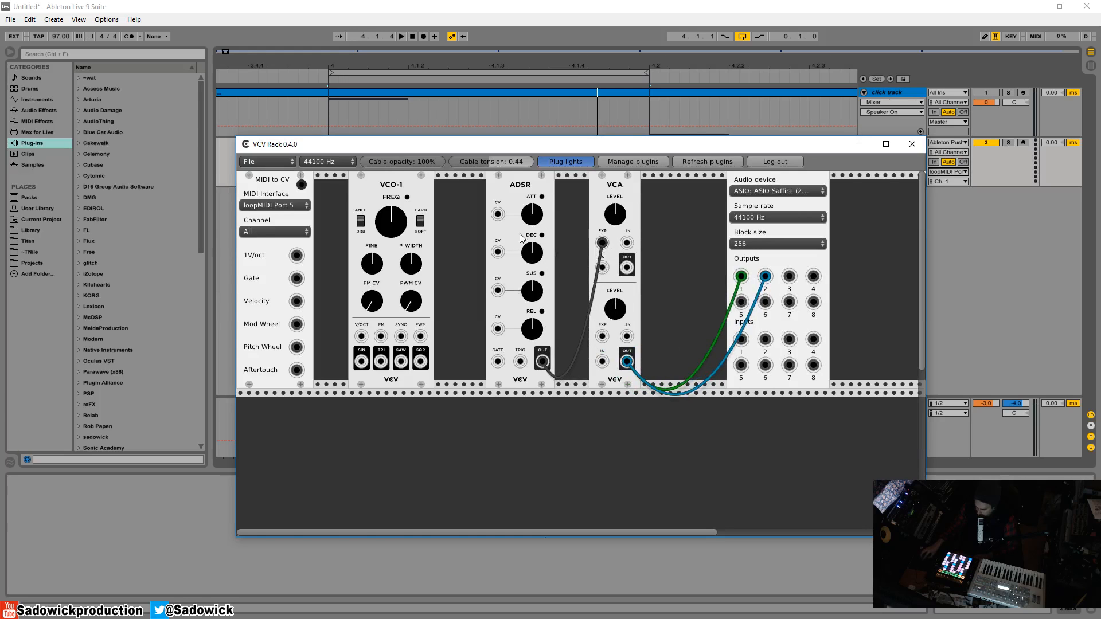
left_click_drag(529, 218, 529, 298)
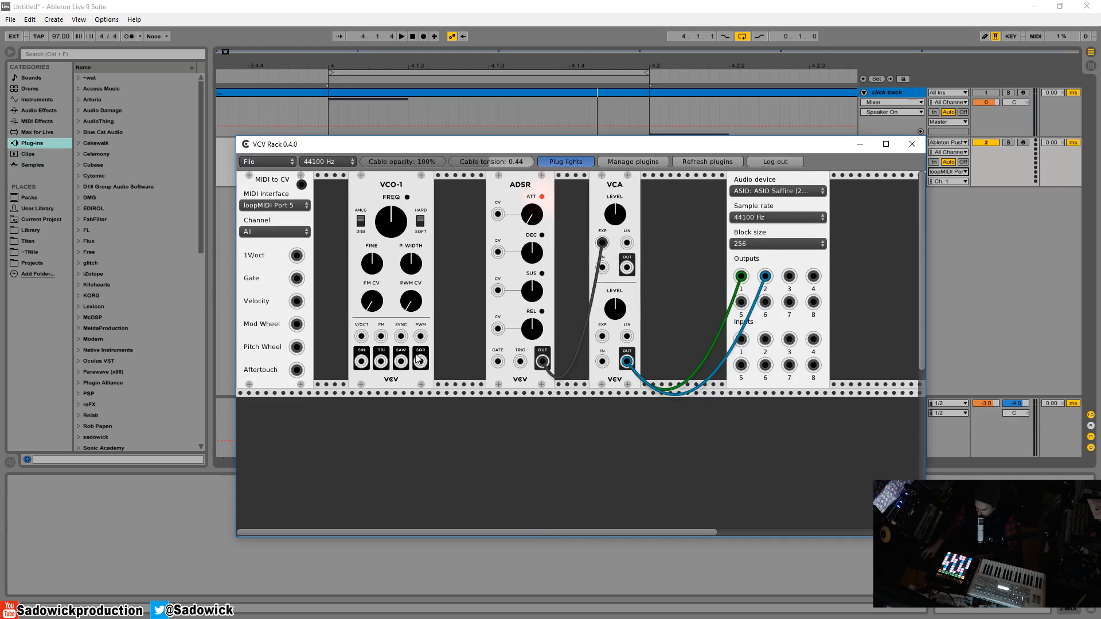
left_click_drag(421, 361, 602, 361)
left_click_drag(603, 244, 603, 336)
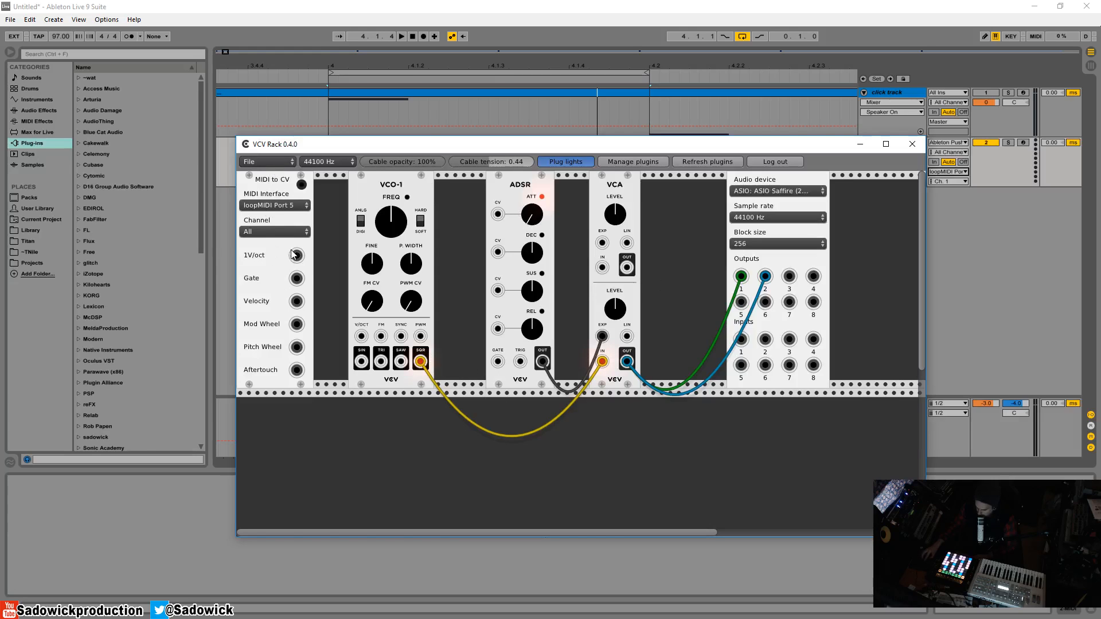
Step: Patch the MIDI interface's 1V/oct output to VCO-1's V/OCT input and its Gate output to the ADSR's gate input
left_click_drag(297, 255, 362, 337)
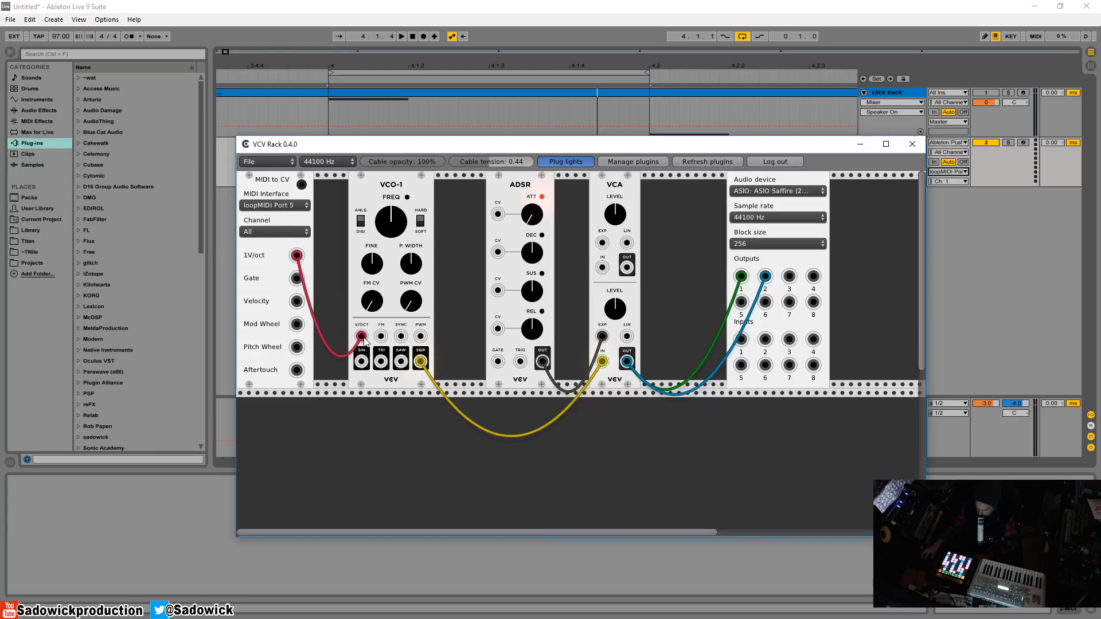
left_click_drag(297, 278, 502, 364)
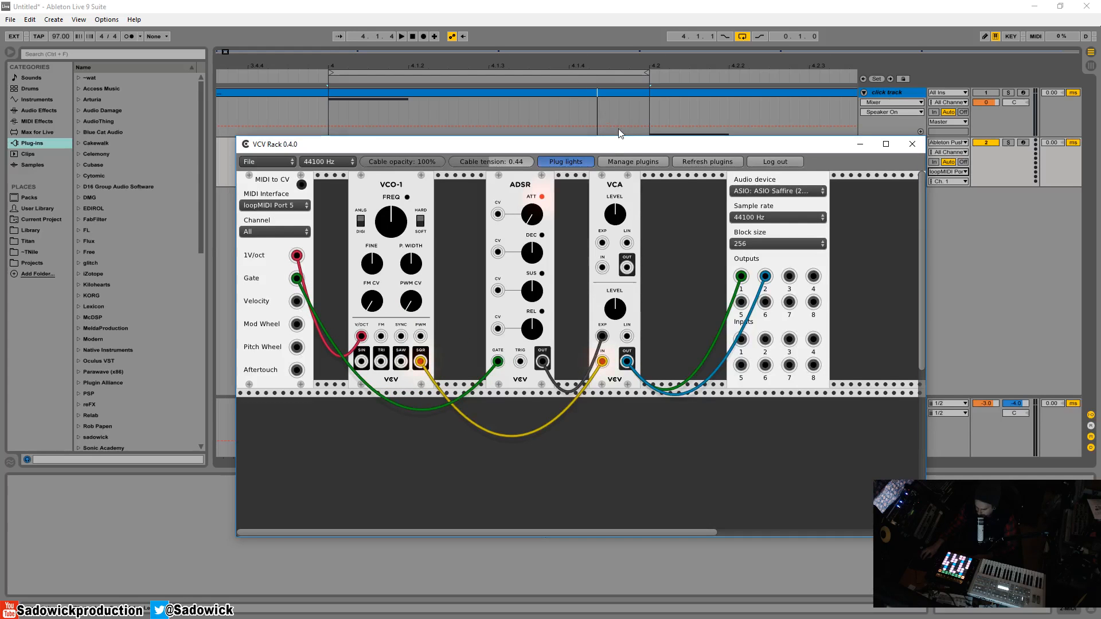
Step: Move VCV Rack off the main screen and insert a MIDI clip with a C4 note at its start on Ableton Live's 2 MIDI track
left_click_drag(616, 146, 0, 164)
mouse_move(386, 166)
left_mouse_down()
mouse_move(656, 161)
mouse_move(319, 153)
left_mouse_up()
left_click(649, 158)
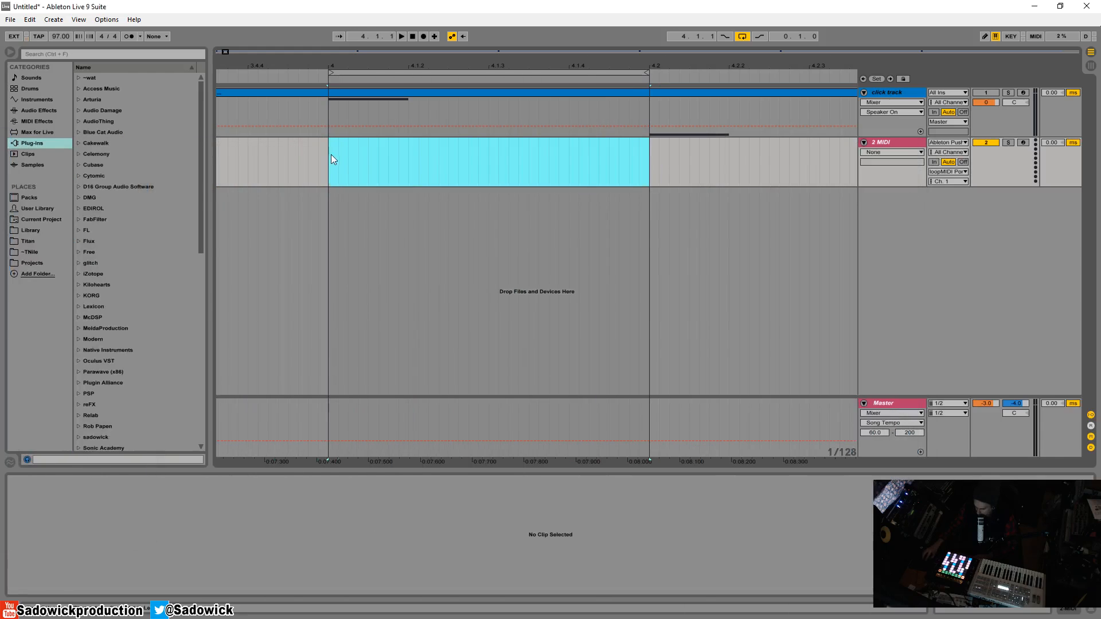
right_click(340, 147)
left_click(385, 218)
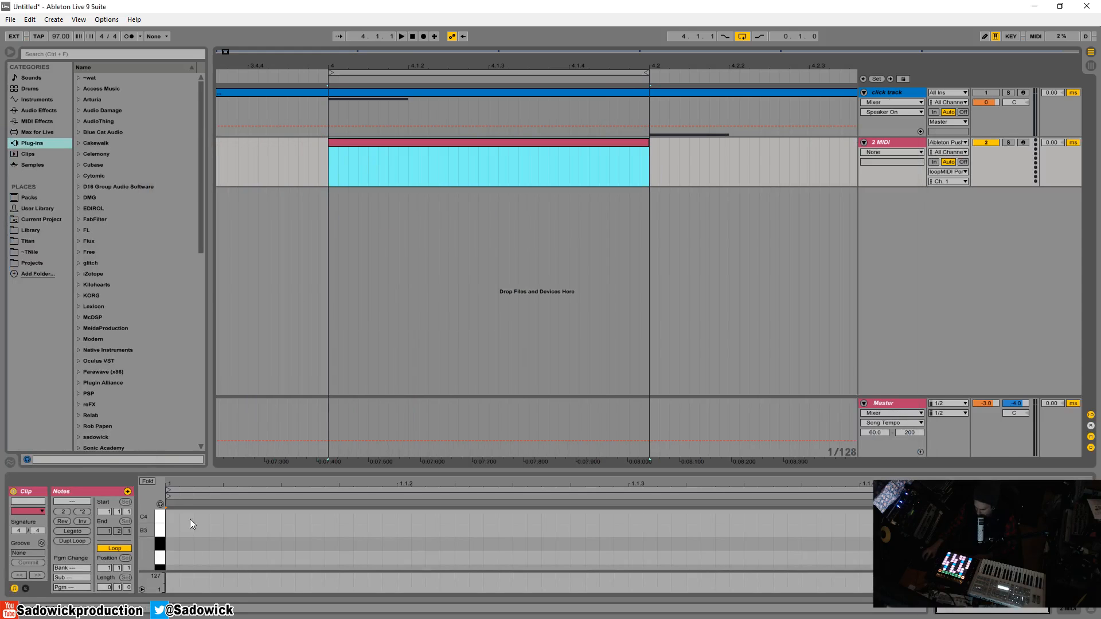
double_click(174, 517)
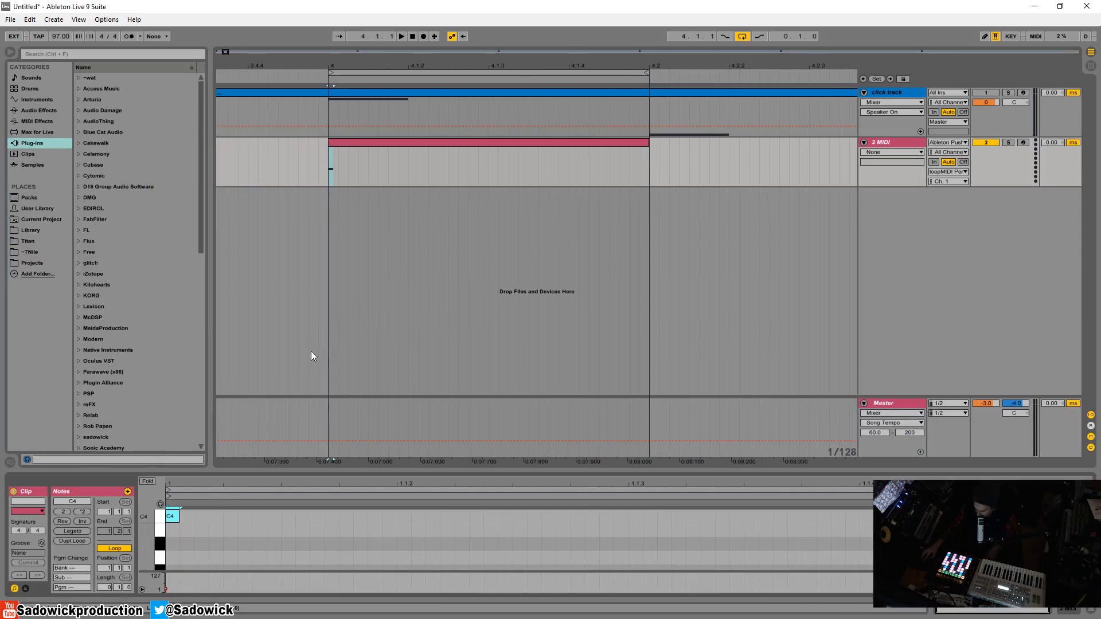
Step: Play the looped clip, check the patch's response in VCV Rack during playback, and return to Ableton Live
key("space")
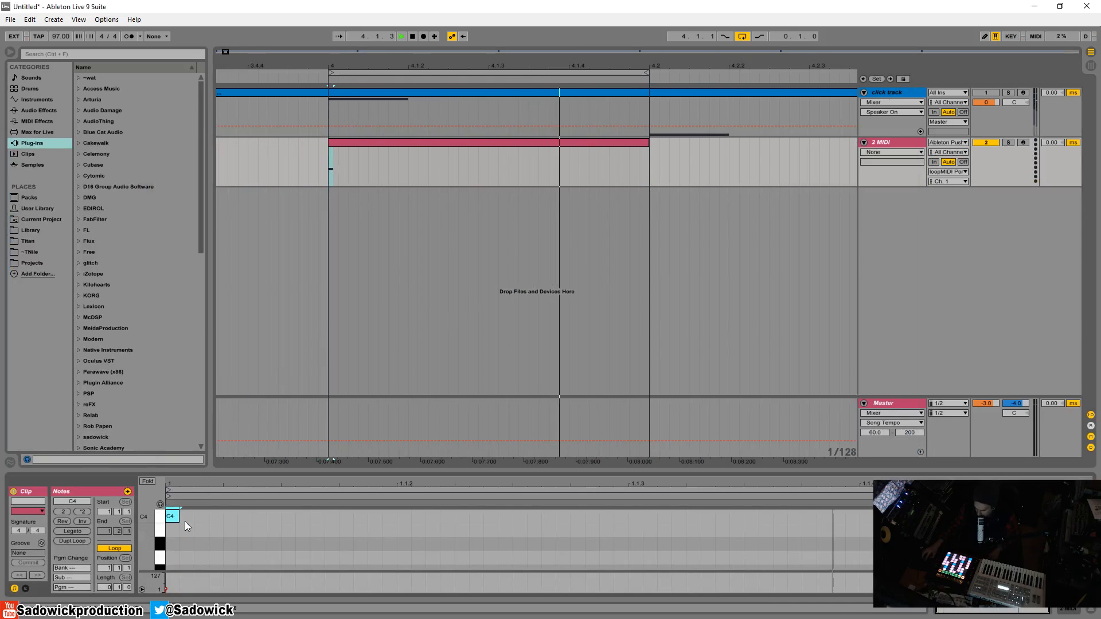
key("space")
key("alt+Tab")
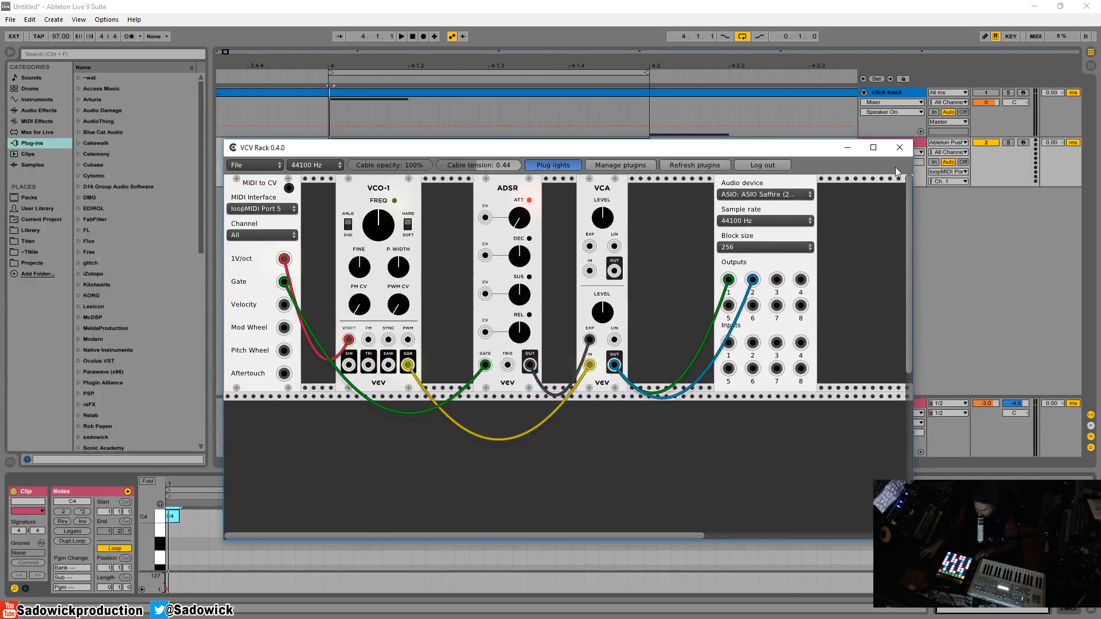
key("space")
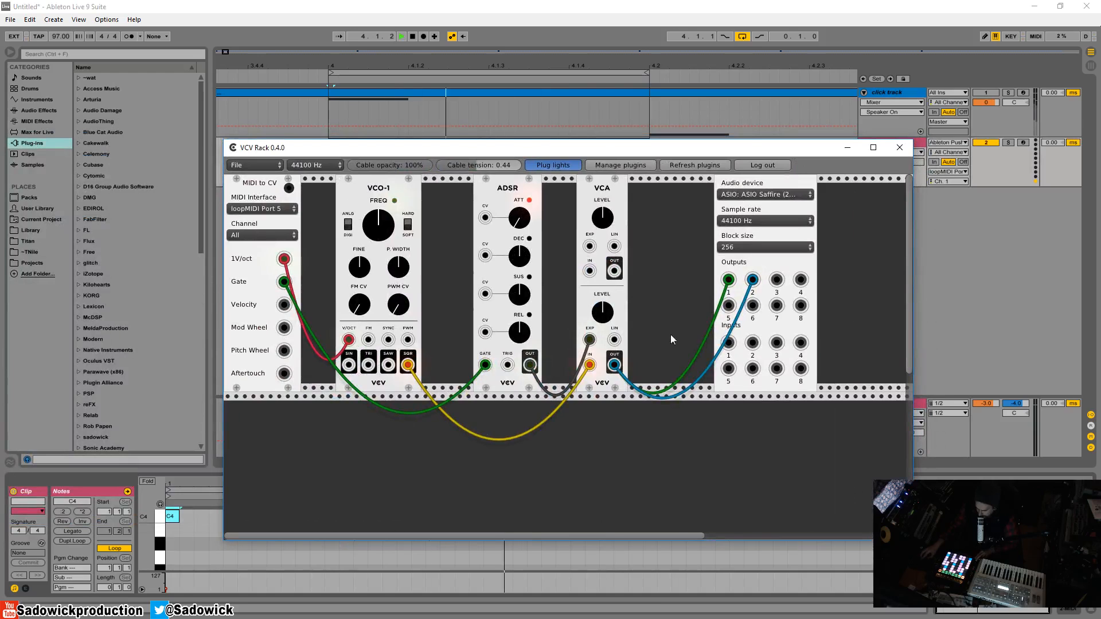
key("space")
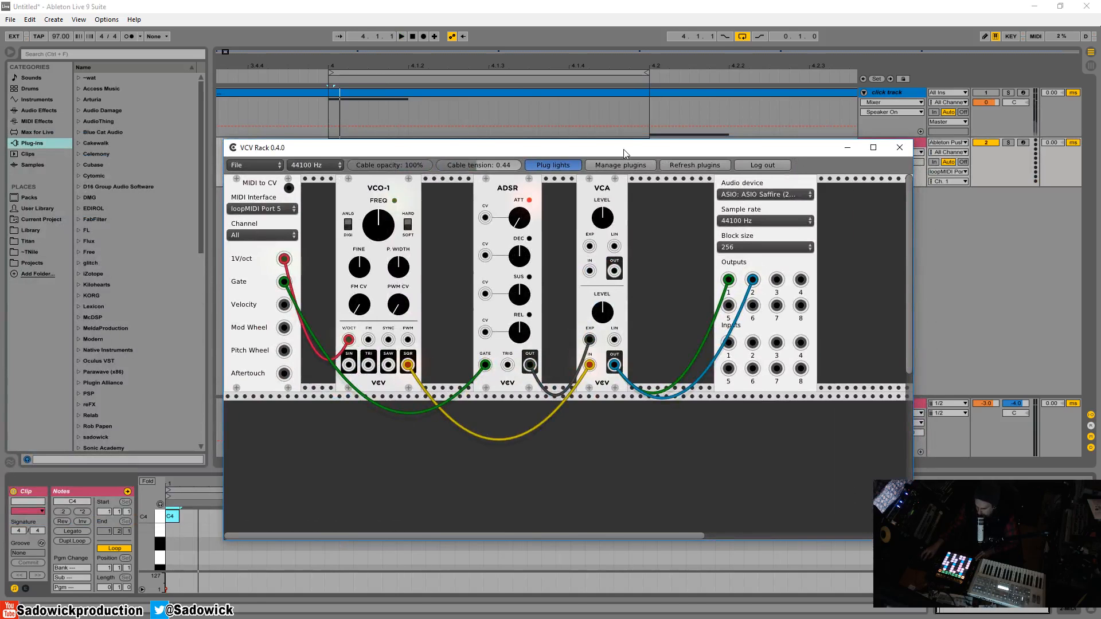
left_click_drag(624, 148, 529, 193)
left_click(428, 8)
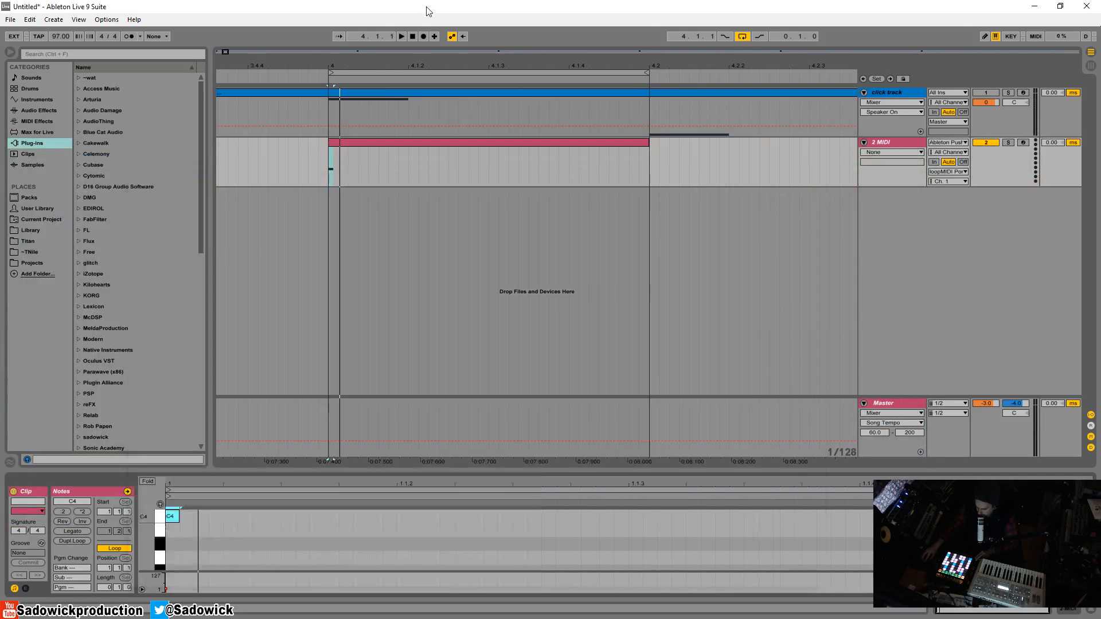
Step: Set the 2 MIDI track's delay to -13.00 ms while playing the looped clip against the metronome
left_click(347, 144)
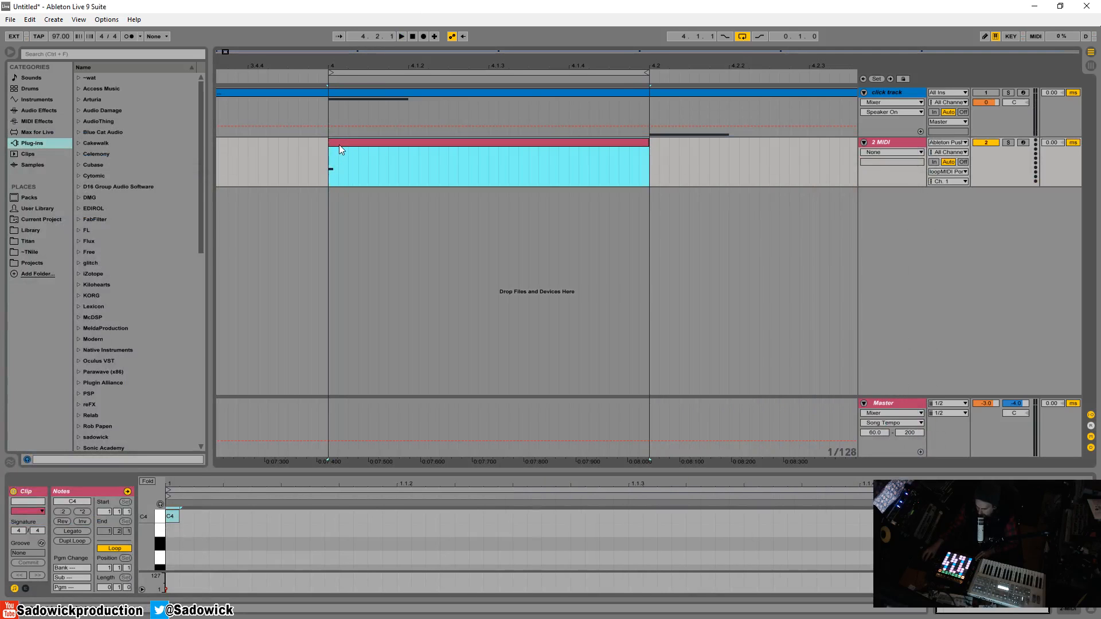
key("space")
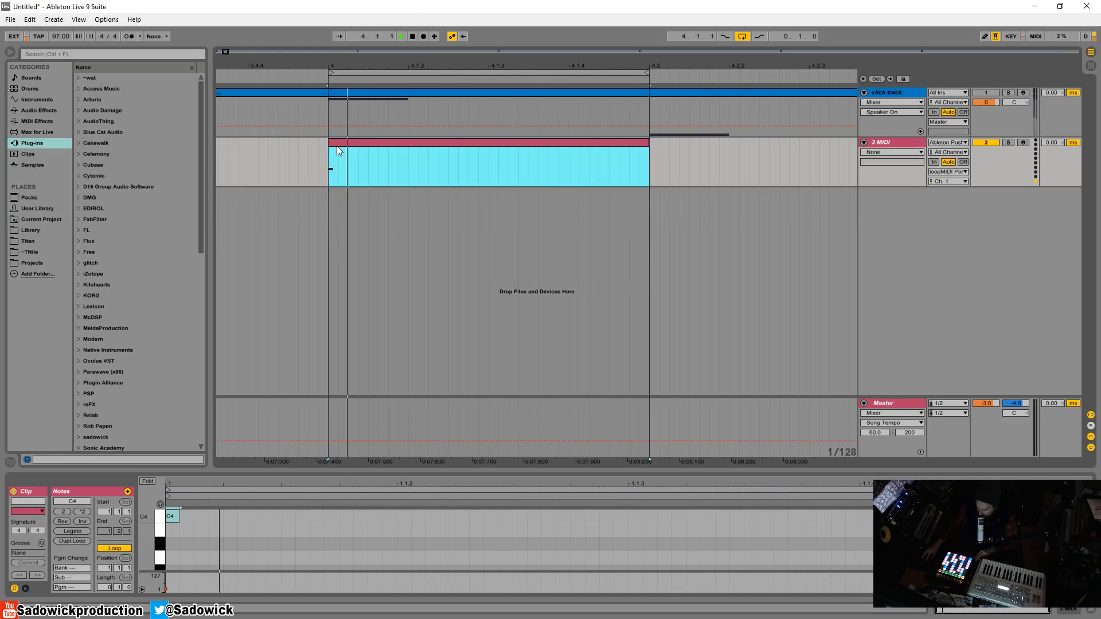
left_click(1091, 447)
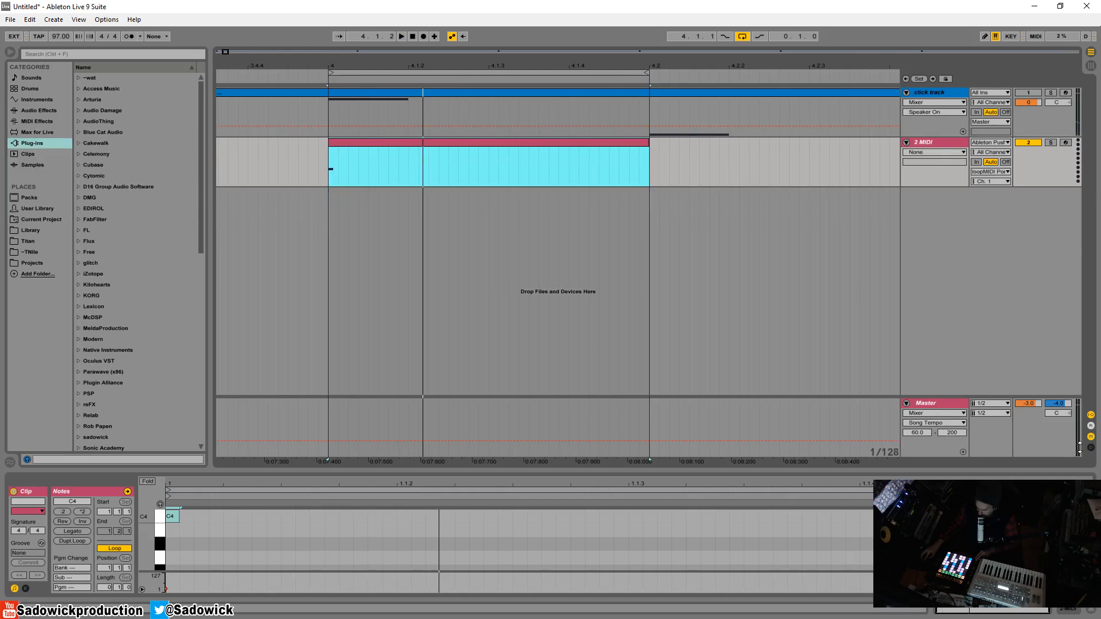
left_click(1091, 448)
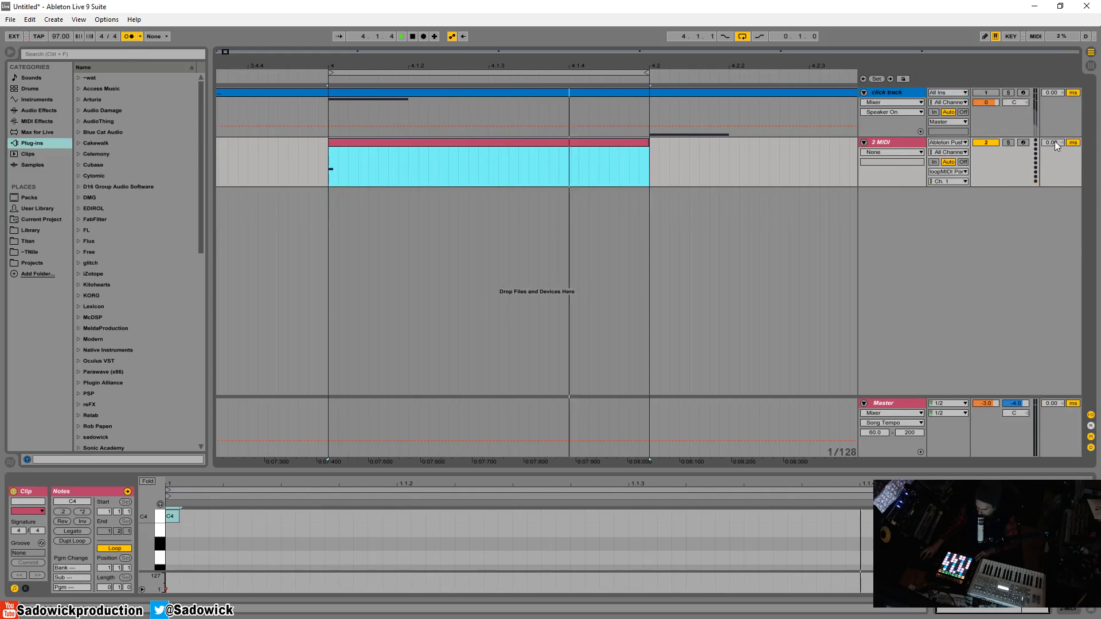
key("space")
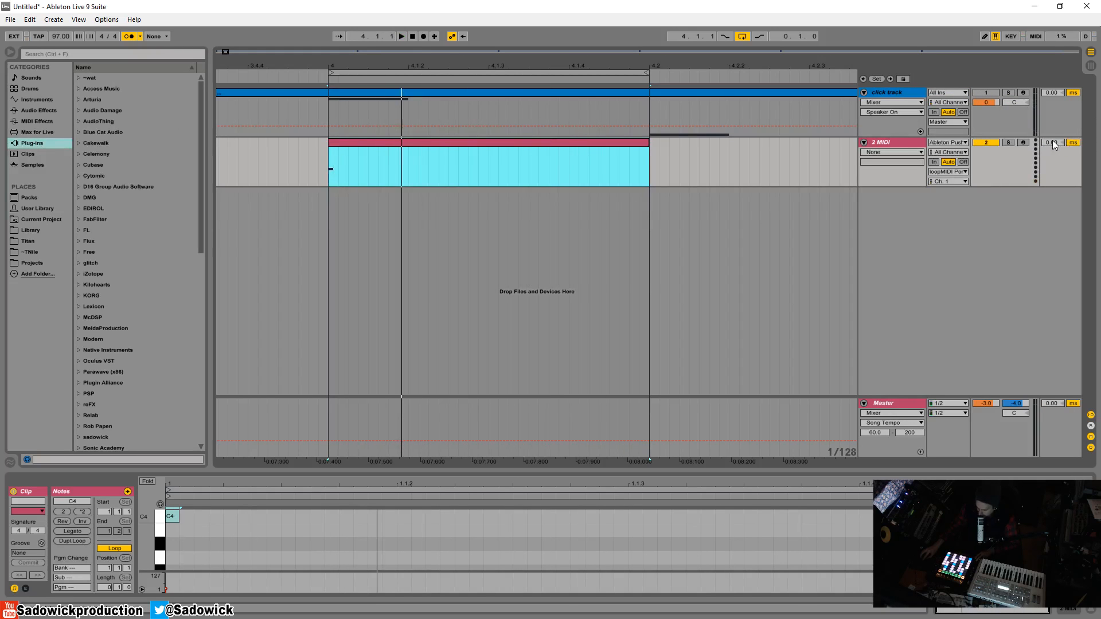
key("space")
left_click_drag(1054, 145, 1055, 160)
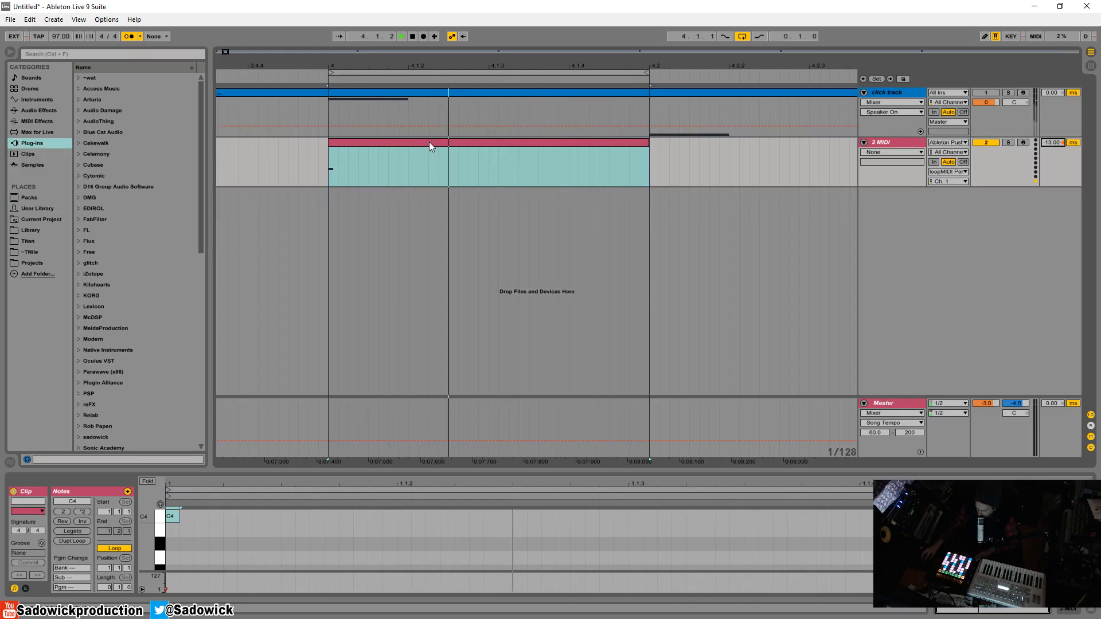
key("space")
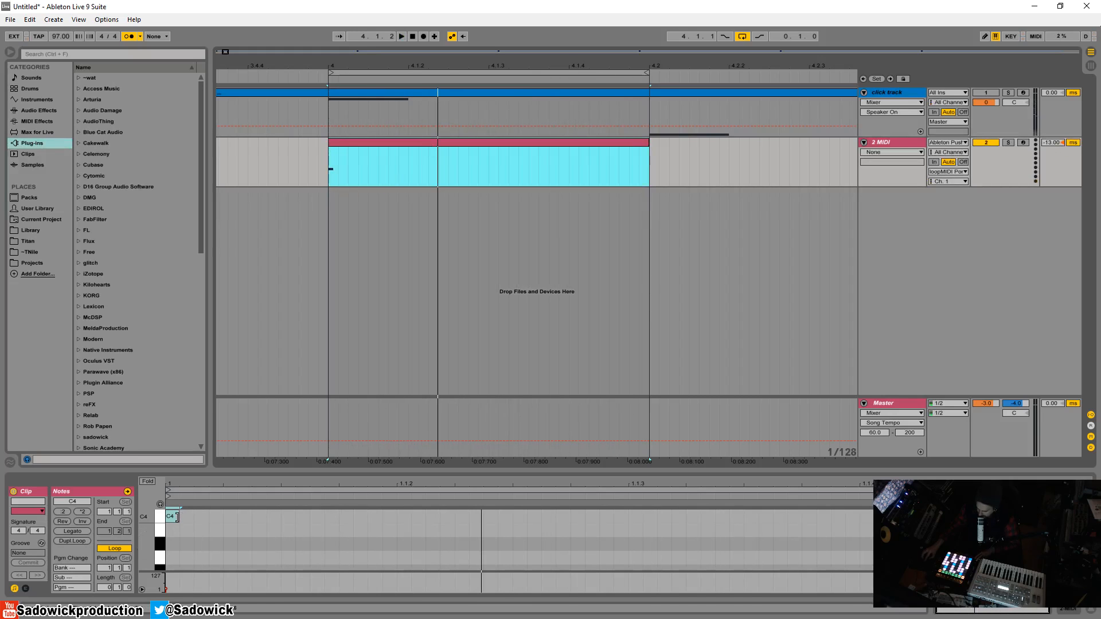
Step: Set the clip's note grid to 1/16, enlarge the note editor, and fill the first two sixteenths with C4 and B3
left_click_drag(177, 517, 340, 517)
right_click(500, 531)
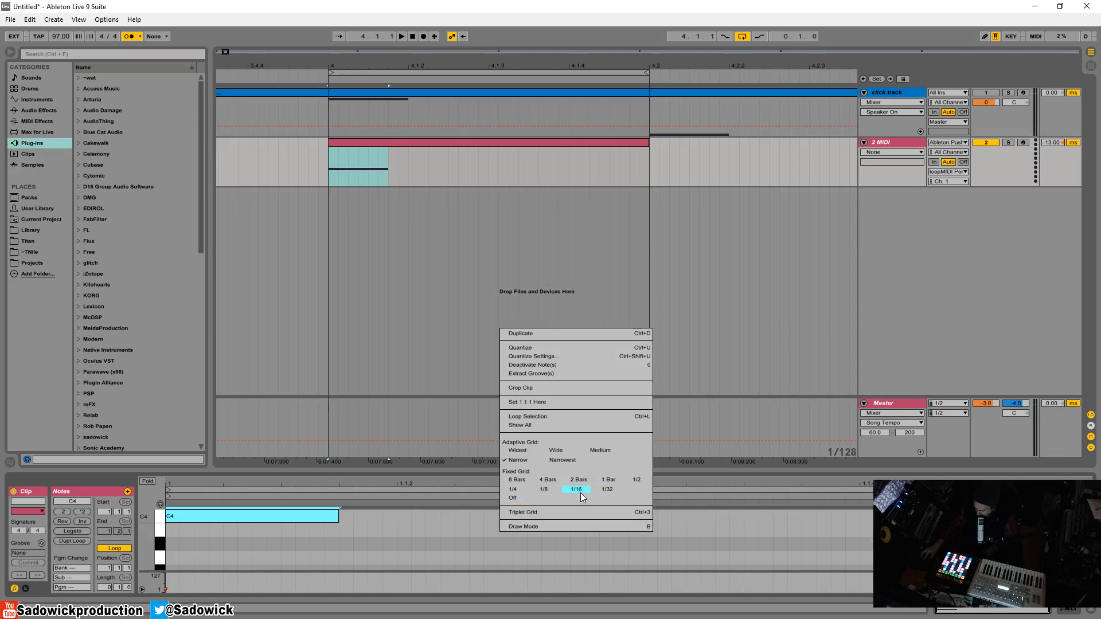
left_click(581, 494)
double_click(428, 531)
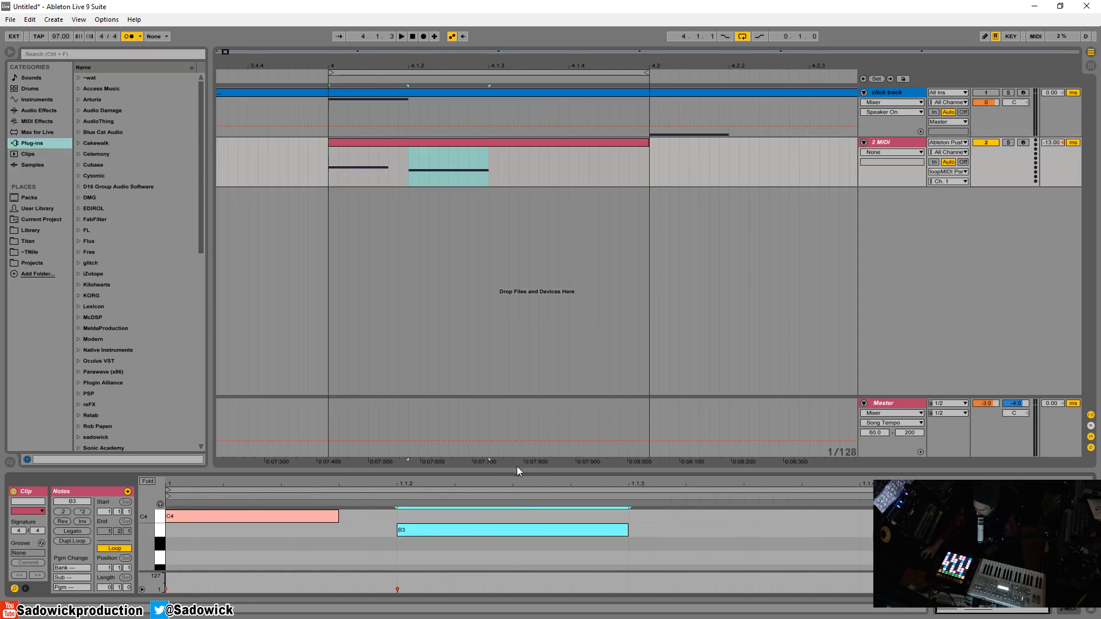
left_click_drag(517, 466, 425, 323)
double_click(223, 335)
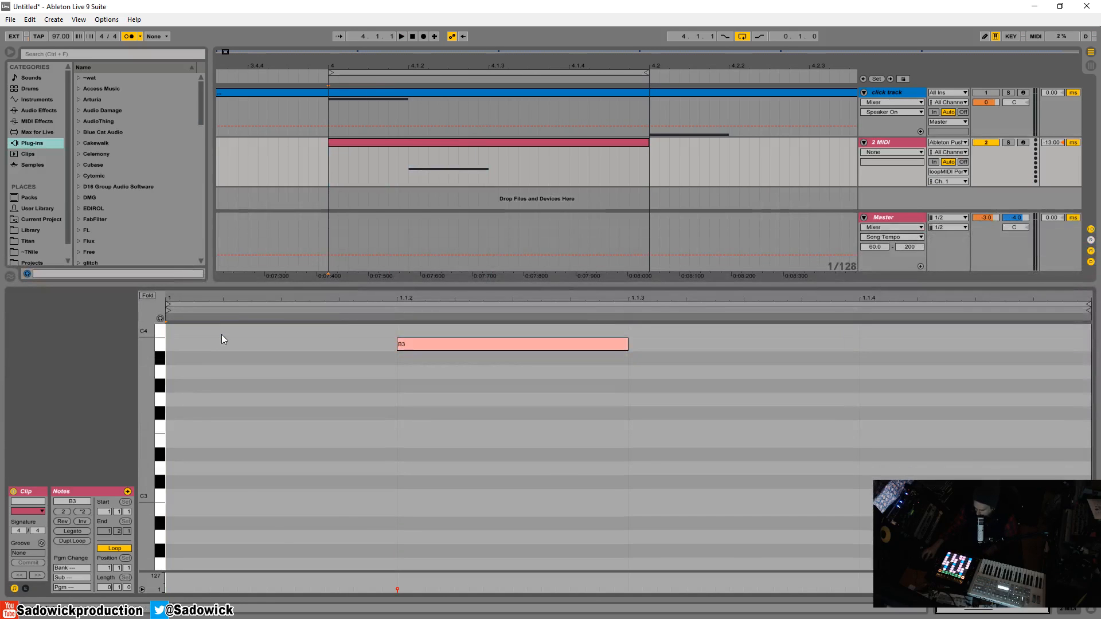
double_click(223, 334)
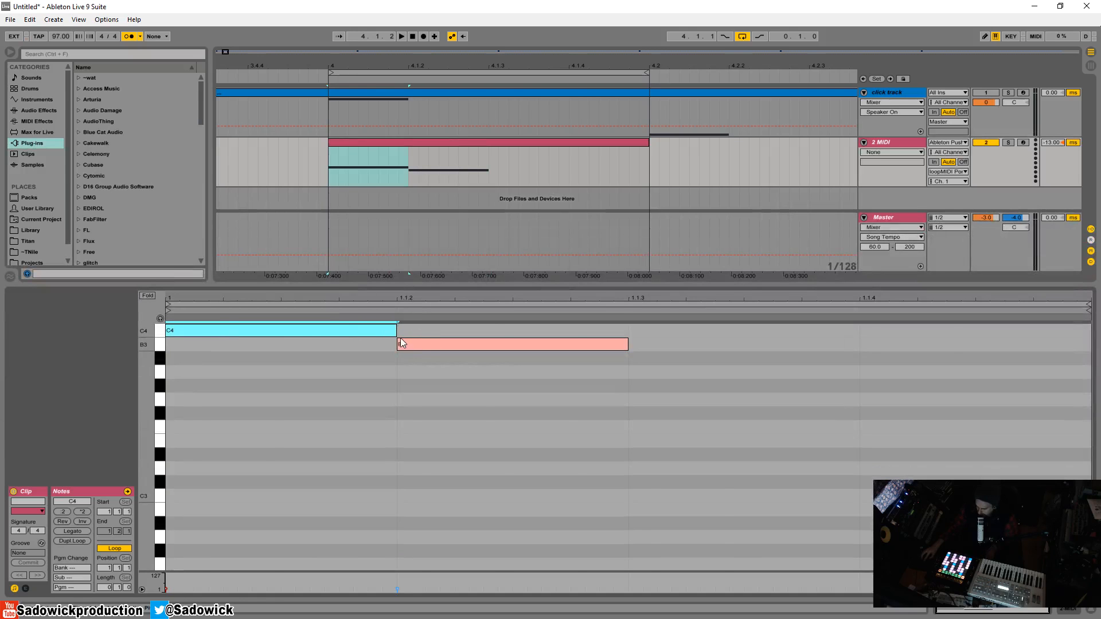
Step: Play the clip and shorten the C4 and B3 notes slightly to leave a small gap after each
key("space")
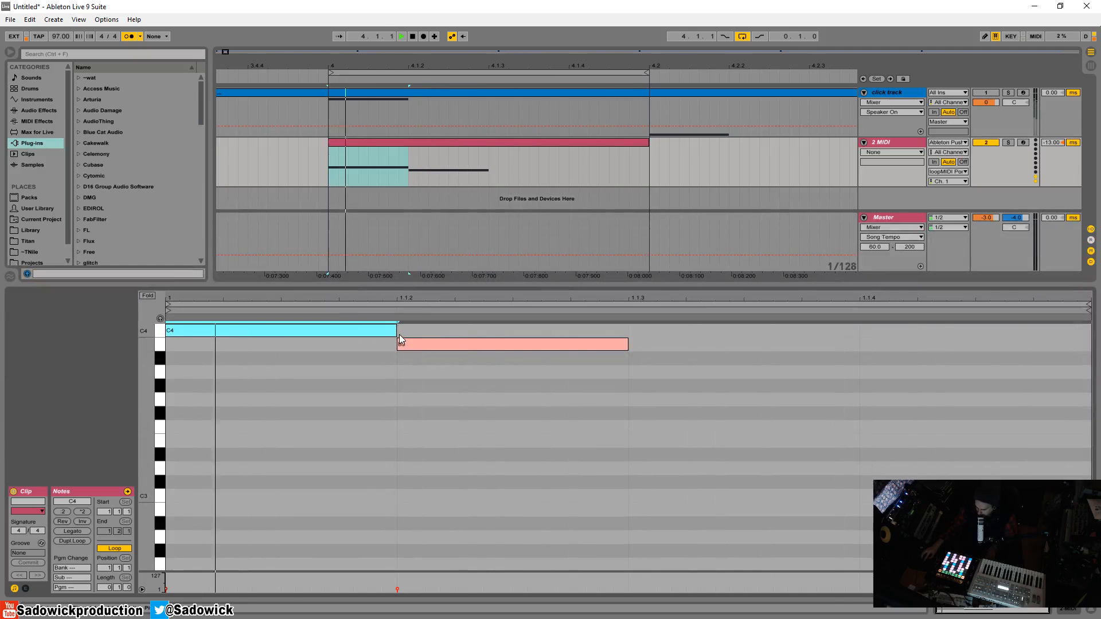
left_click_drag(395, 331, 376, 331)
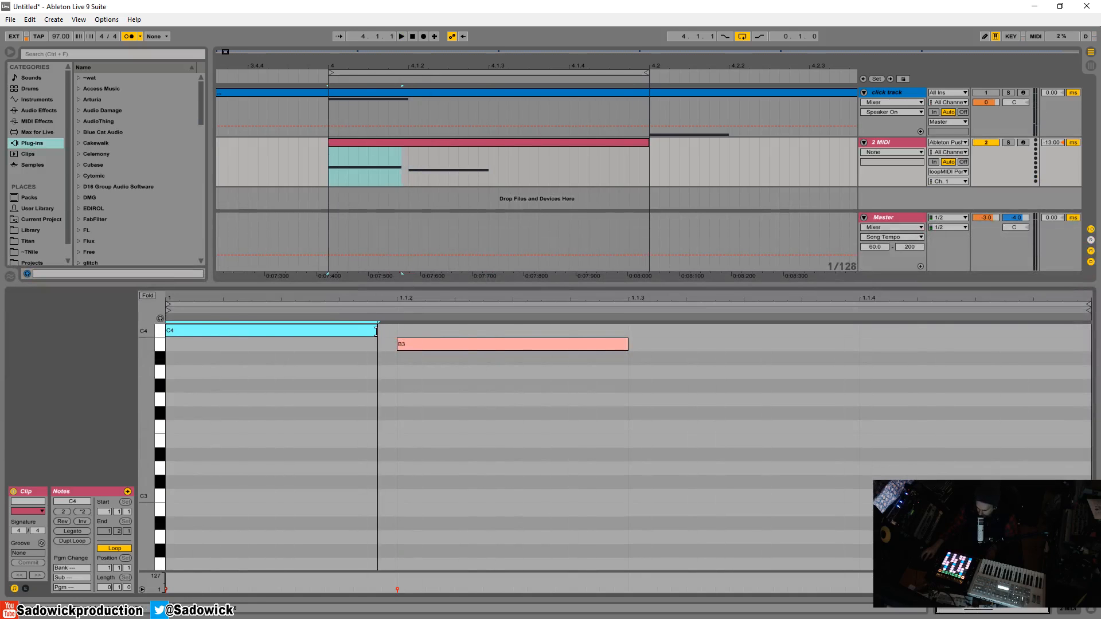
left_click_drag(628, 344, 613, 344)
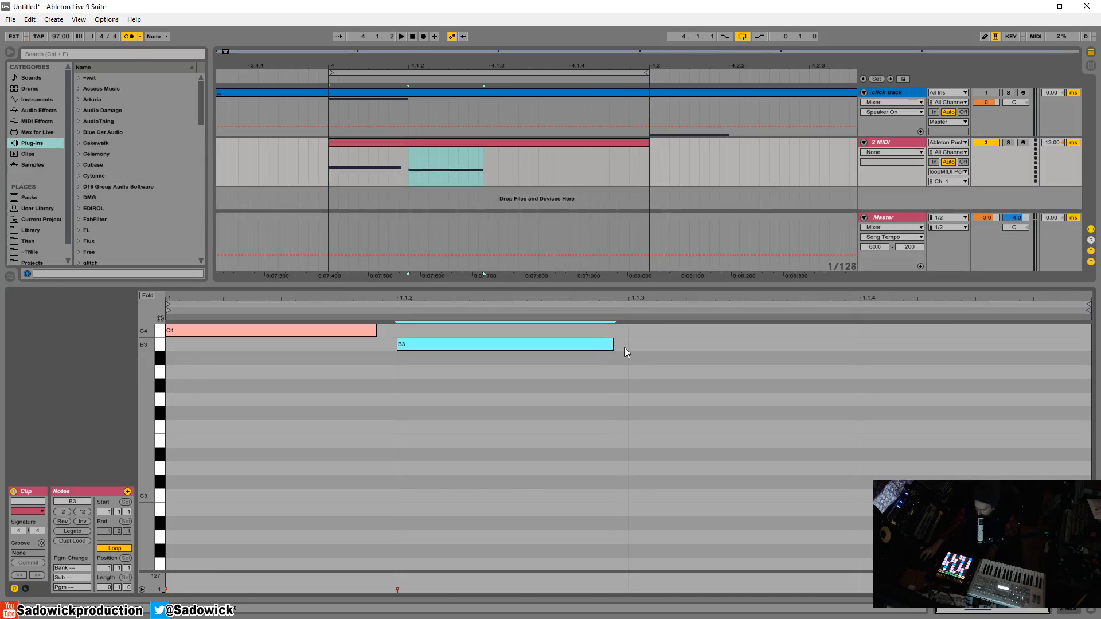
Step: Add a slightly shortened A3 note on the third sixteenth and transpose it down to C3
double_click(646, 374)
left_click_drag(860, 373, 843, 373)
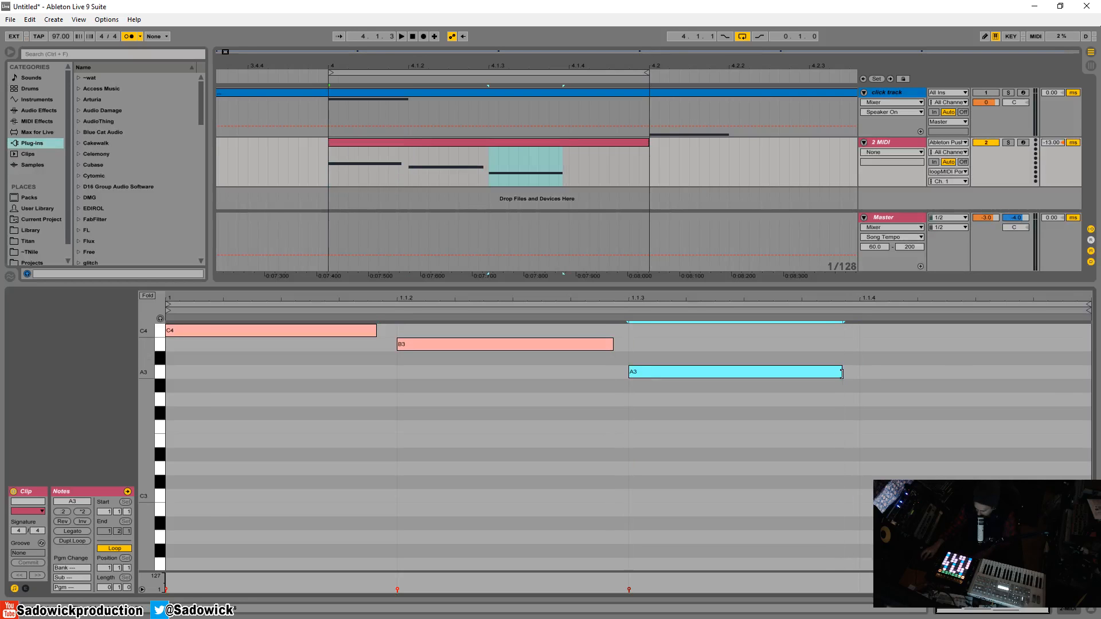
key("Down")
key("Down")
key("Down")
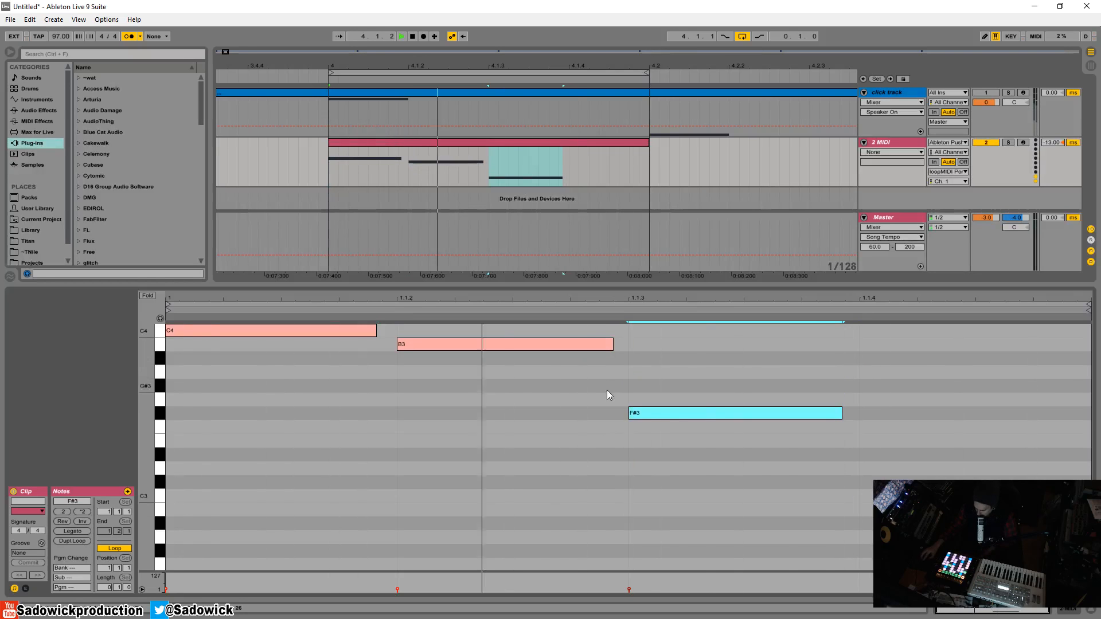
key("Down")
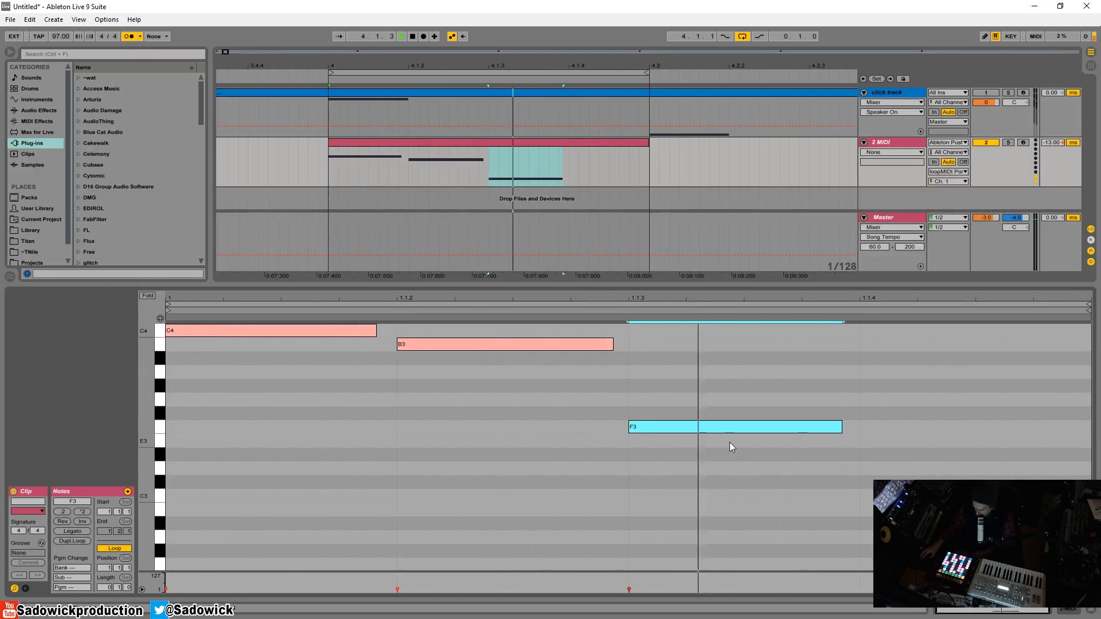
key("Down")
key("Down")
key("Down")
key("Down")
key("Down")
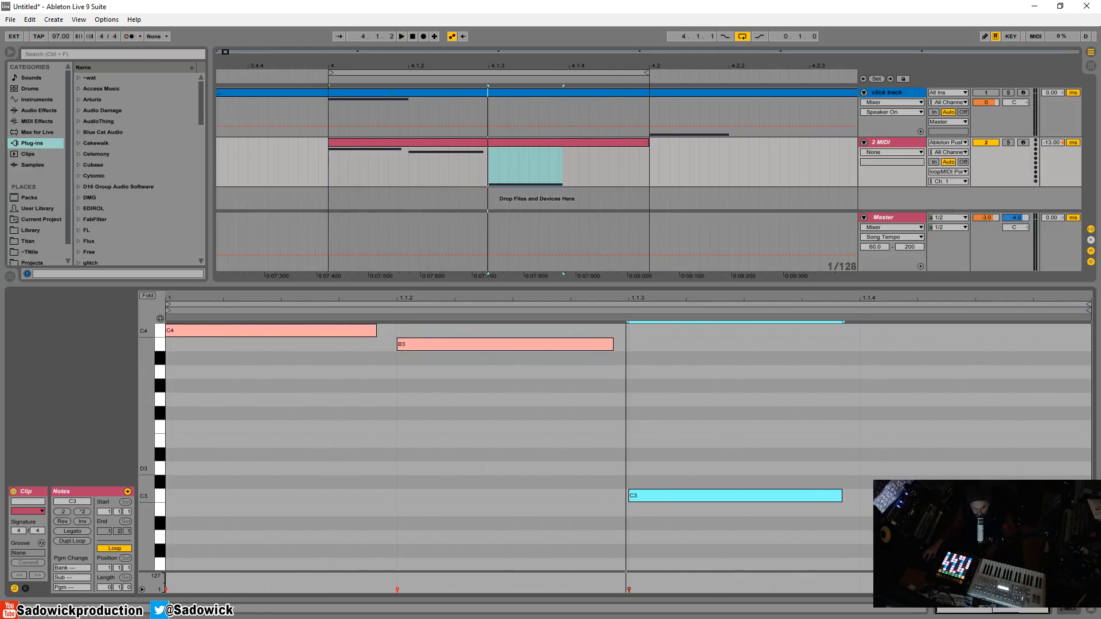
Step: Switch to VCV Rack and lower VCO-1's frequency knob while the clip plays
key("alt+Tab")
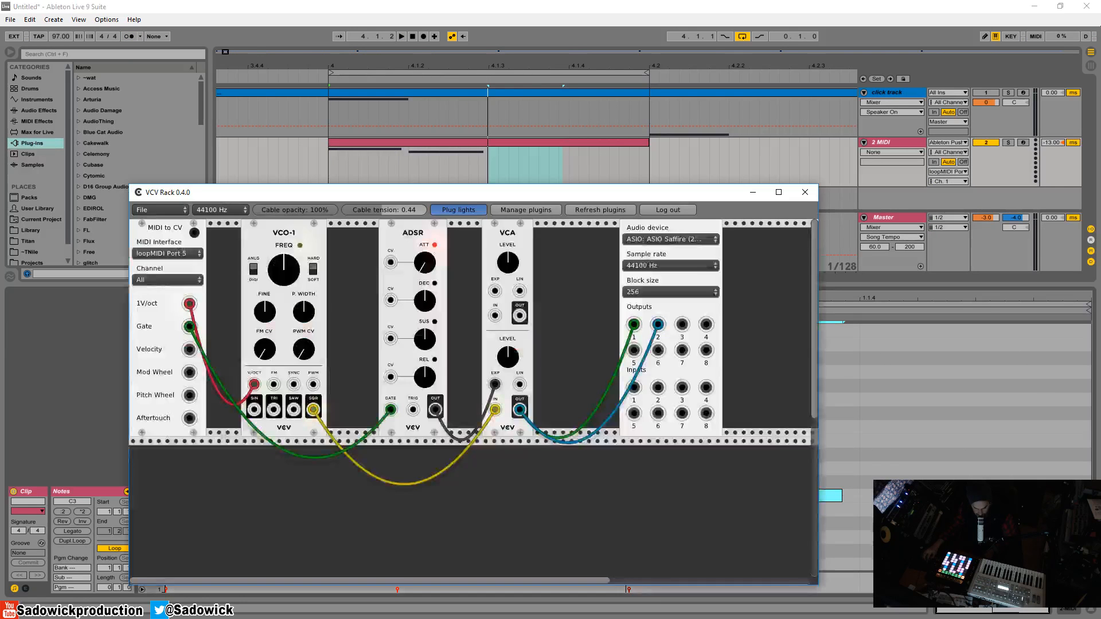
left_click_drag(507, 192, 517, 117)
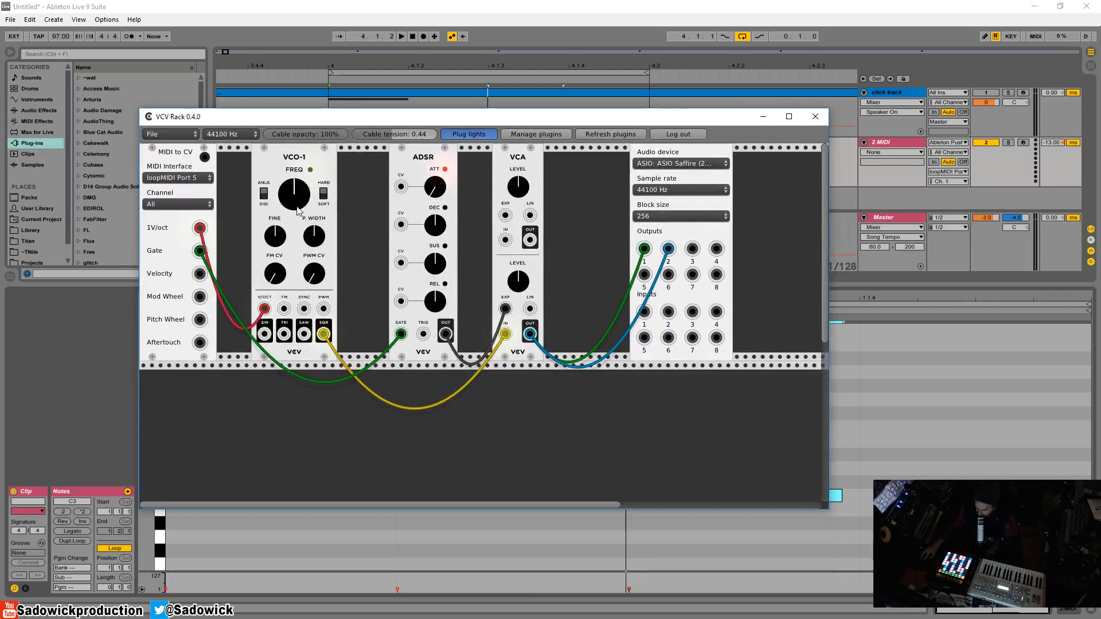
left_click_drag(388, 123, 393, 152)
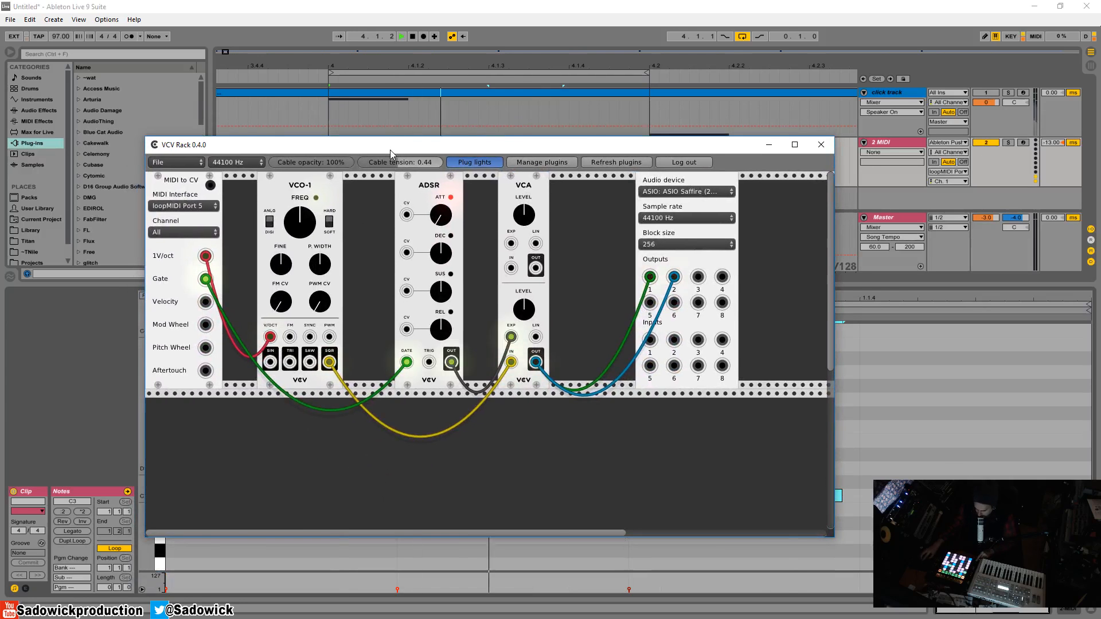
left_click_drag(300, 222, 300, 263)
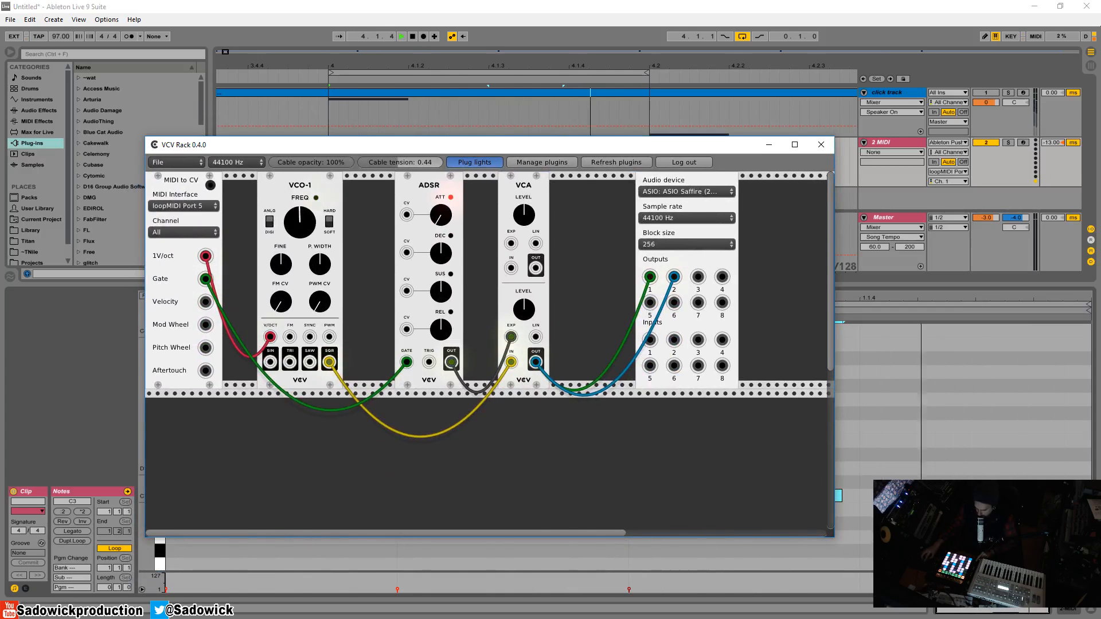
left_click_drag(390, 148, 416, 119)
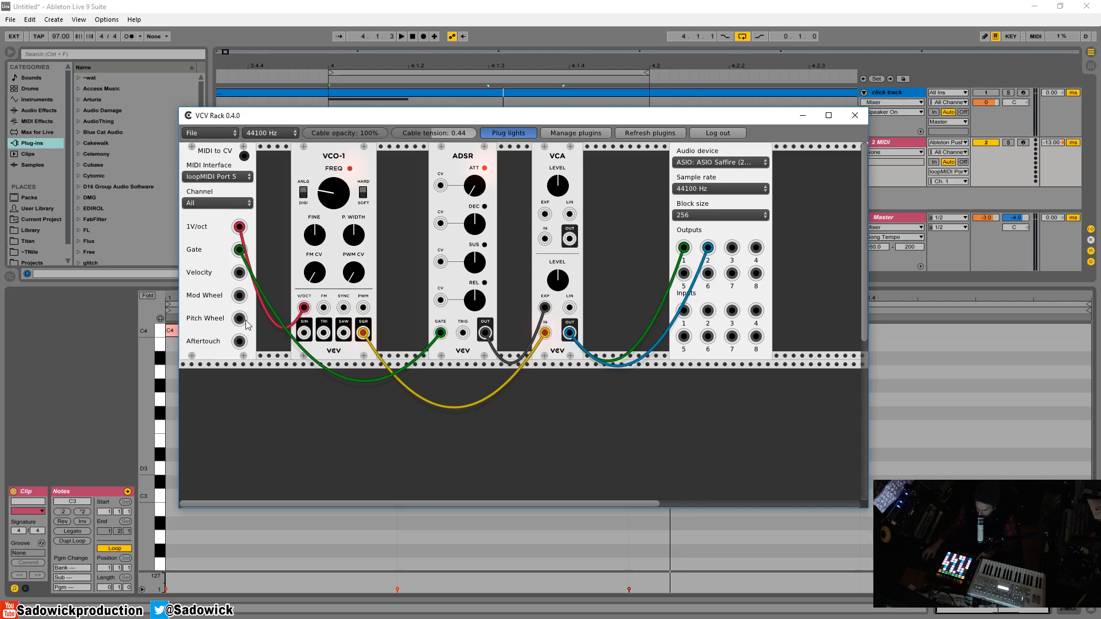
Step: Add a Fundamental VCF module and place it between the ADSR and the VCA, shifting the VCA to make room
right_click(346, 415)
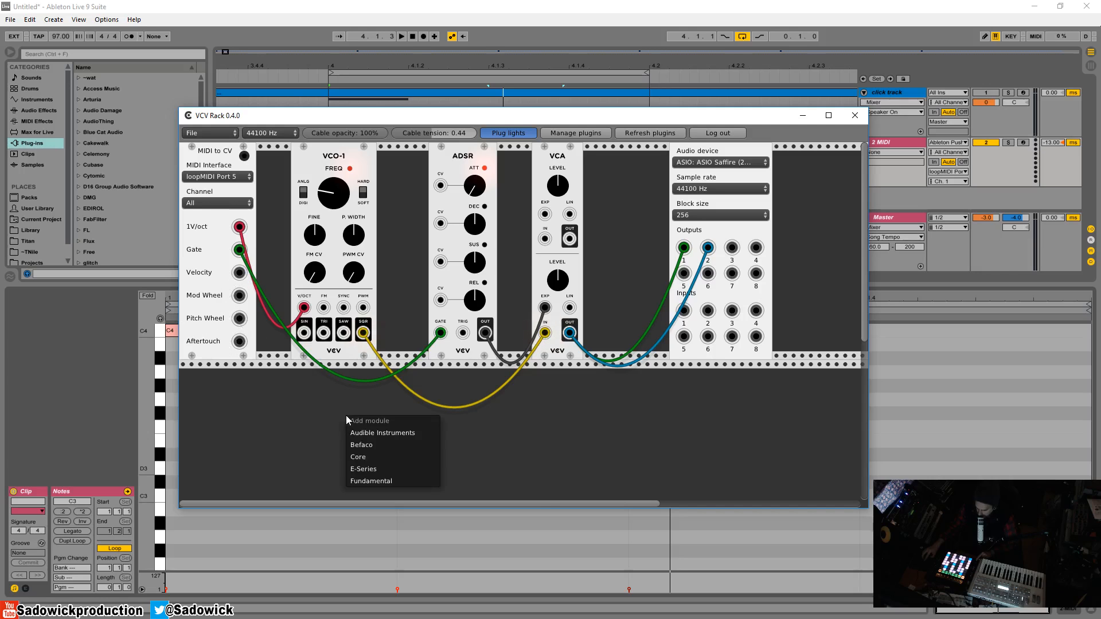
mouse_move(385, 454)
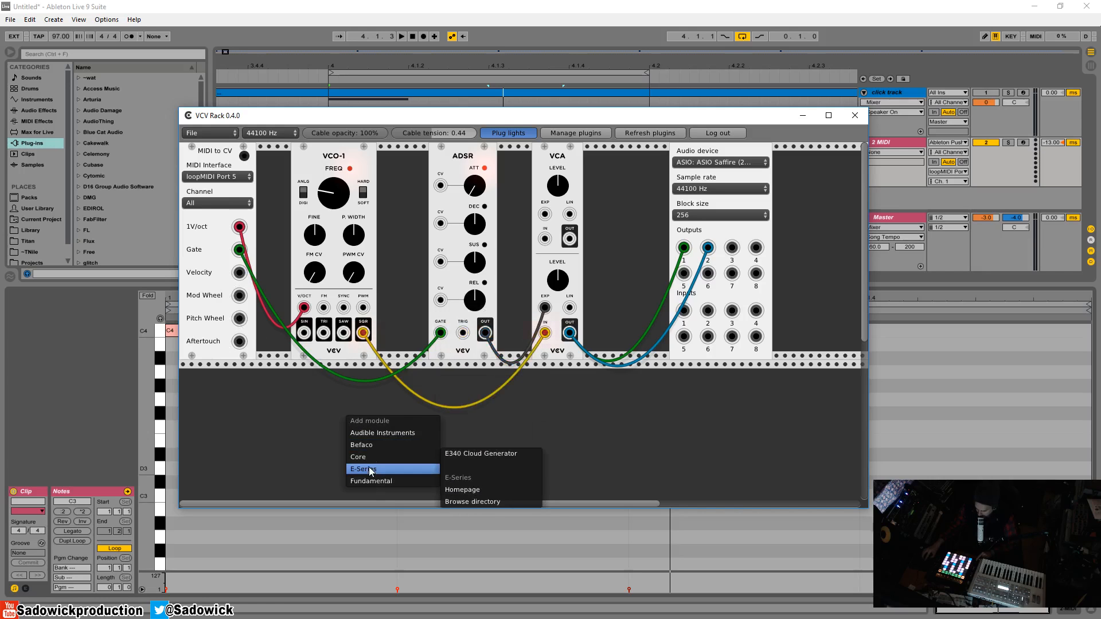
mouse_move(368, 479)
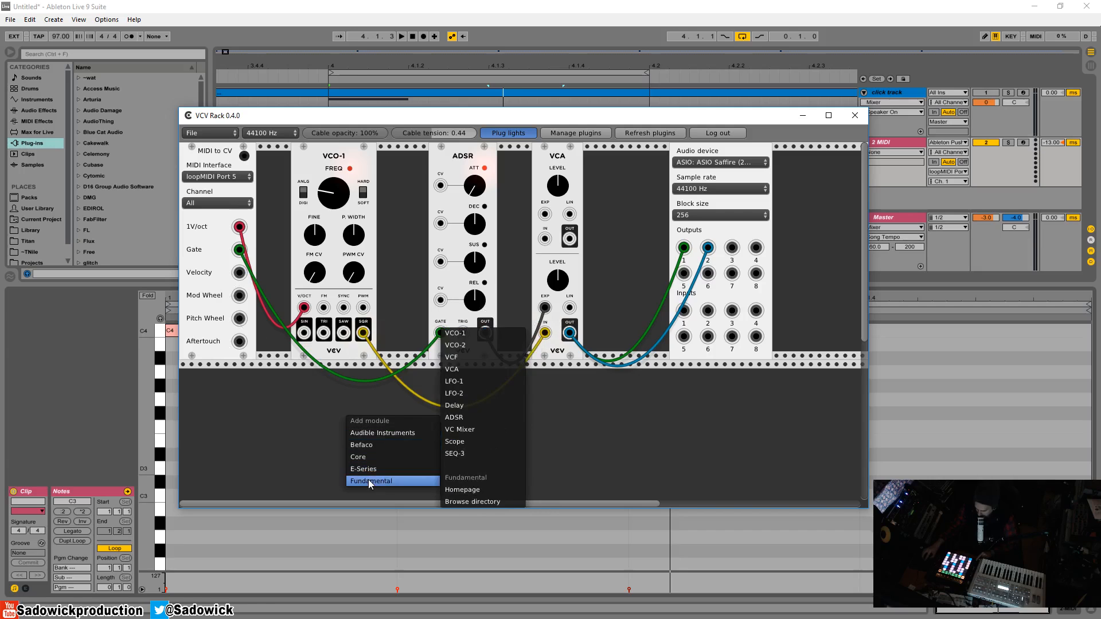
left_click(474, 360)
left_click_drag(348, 392, 538, 392)
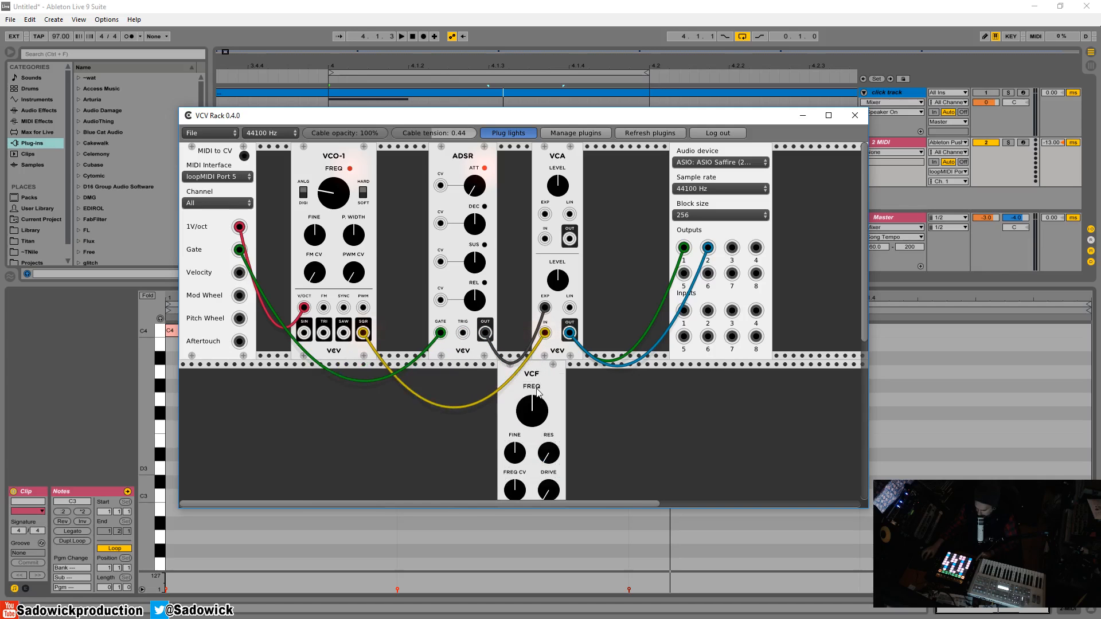
left_click_drag(563, 159, 608, 155)
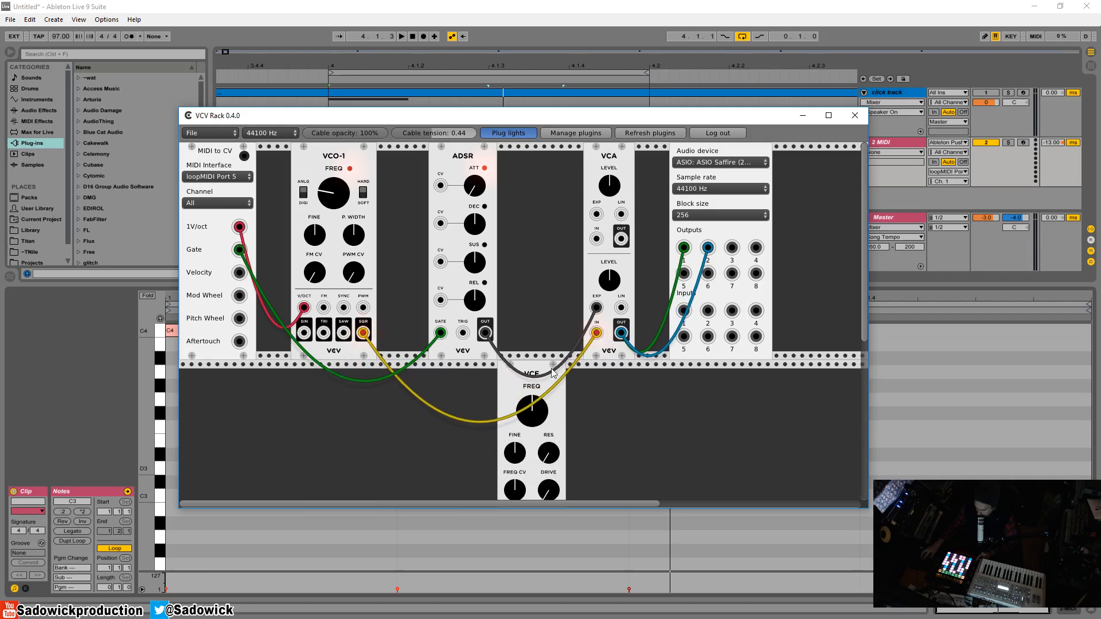
left_click_drag(525, 444, 534, 225)
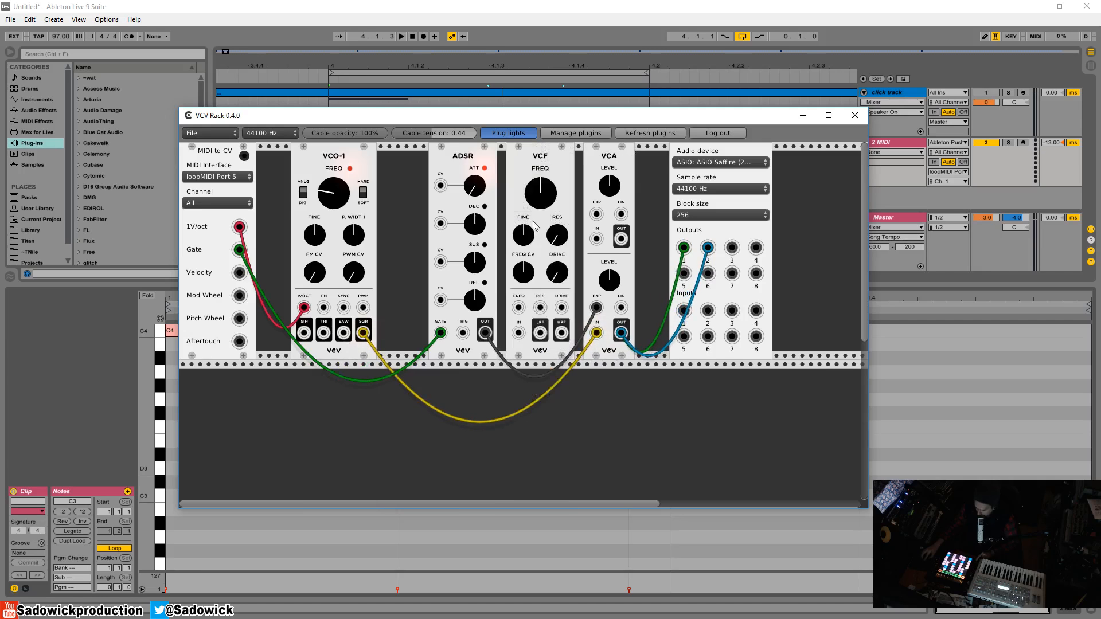
mouse_move(482, 339)
left_mouse_down()
mouse_move(541, 334)
mouse_move(482, 341)
left_mouse_up()
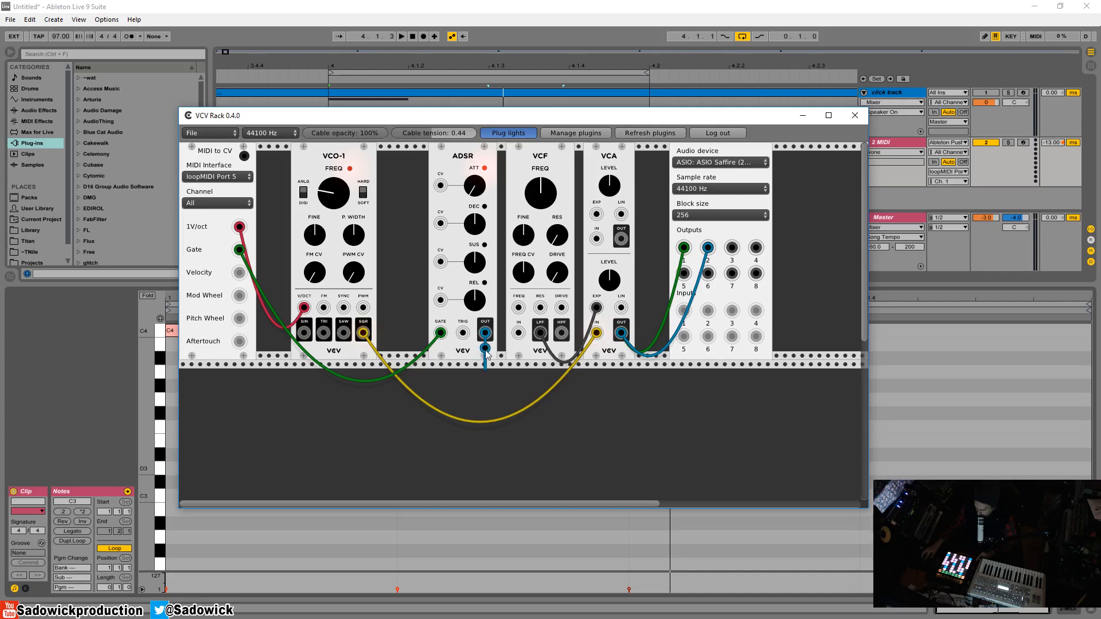
left_click_drag(488, 354, 490, 391)
left_click_drag(541, 334, 486, 334)
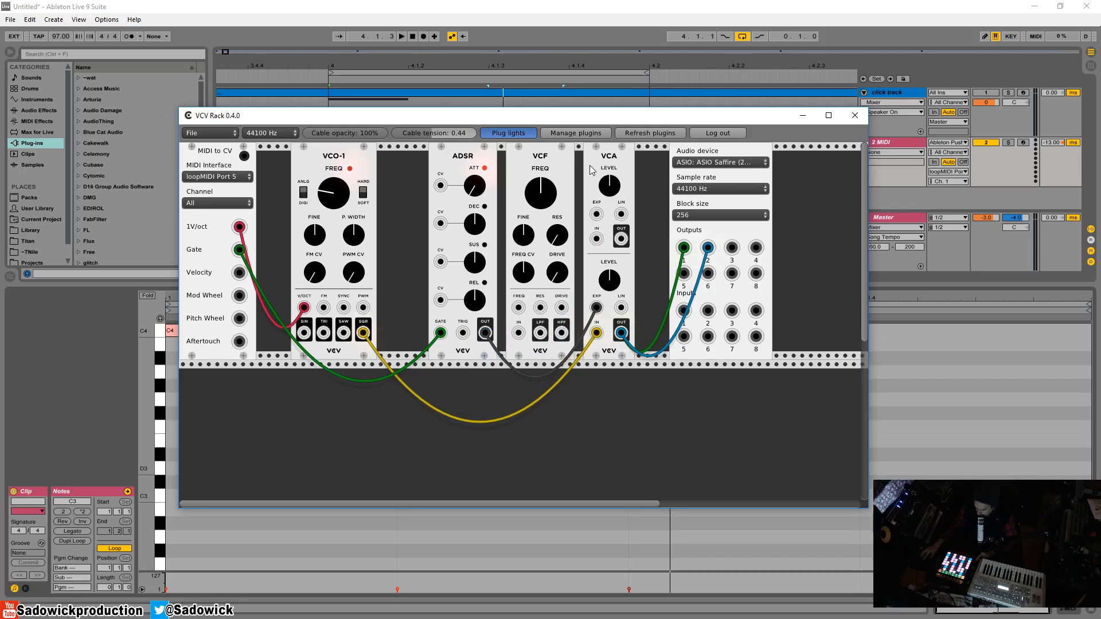
Step: Route VCO-1's square output through the VCF's low-pass output into the lower VCA input, and lower the filter frequency
mouse_move(600, 336)
left_mouse_down()
mouse_move(518, 337)
mouse_move(562, 356)
mouse_move(597, 332)
left_mouse_up()
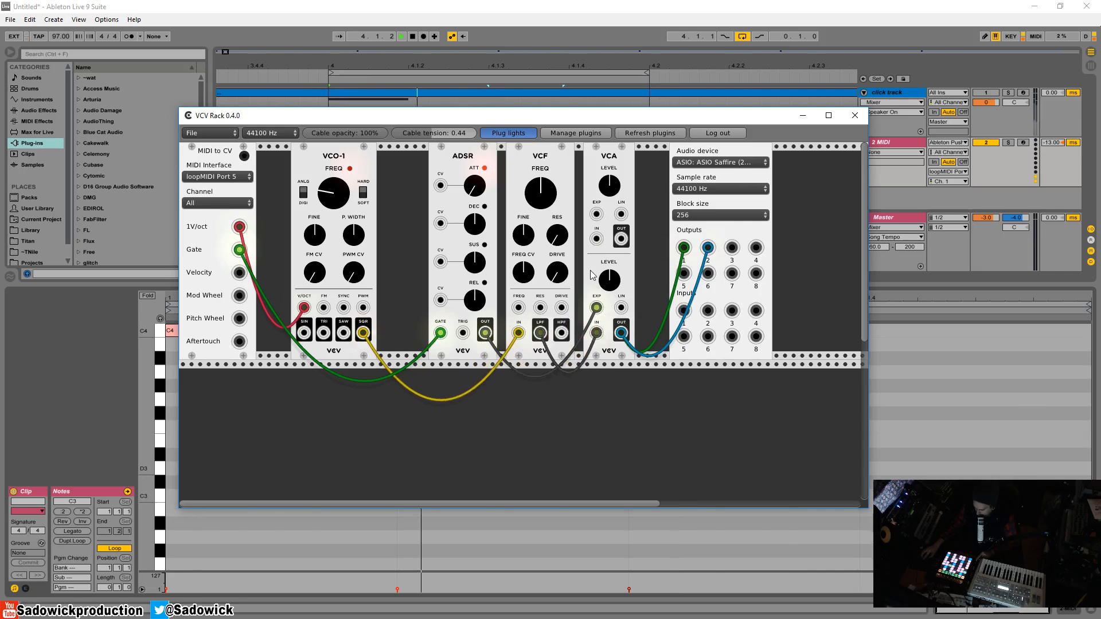
left_click_drag(541, 204, 541, 307)
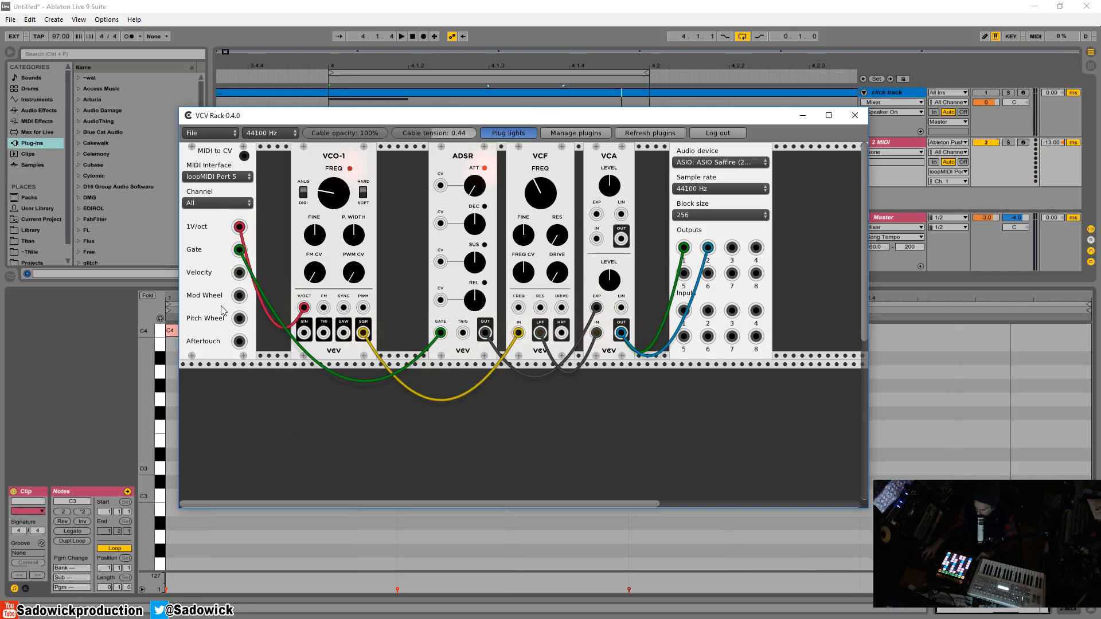
Step: Patch the MIDI to CV Pitch Wheel output into the VCF's FREQ input and close VCV Rack
left_click_drag(237, 321, 518, 308)
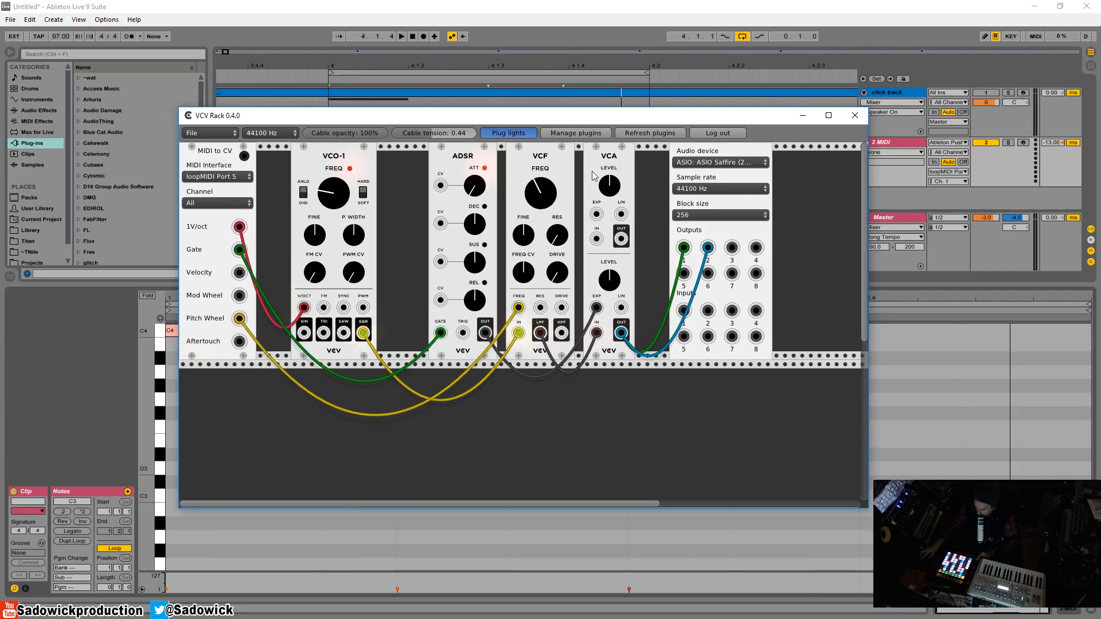
left_click(855, 115)
Step: Duplicate the MIDI clip three times on the 2 MIDI track so the copies fill bar 4
left_click_drag(535, 64, 393, 23)
left_click(395, 142)
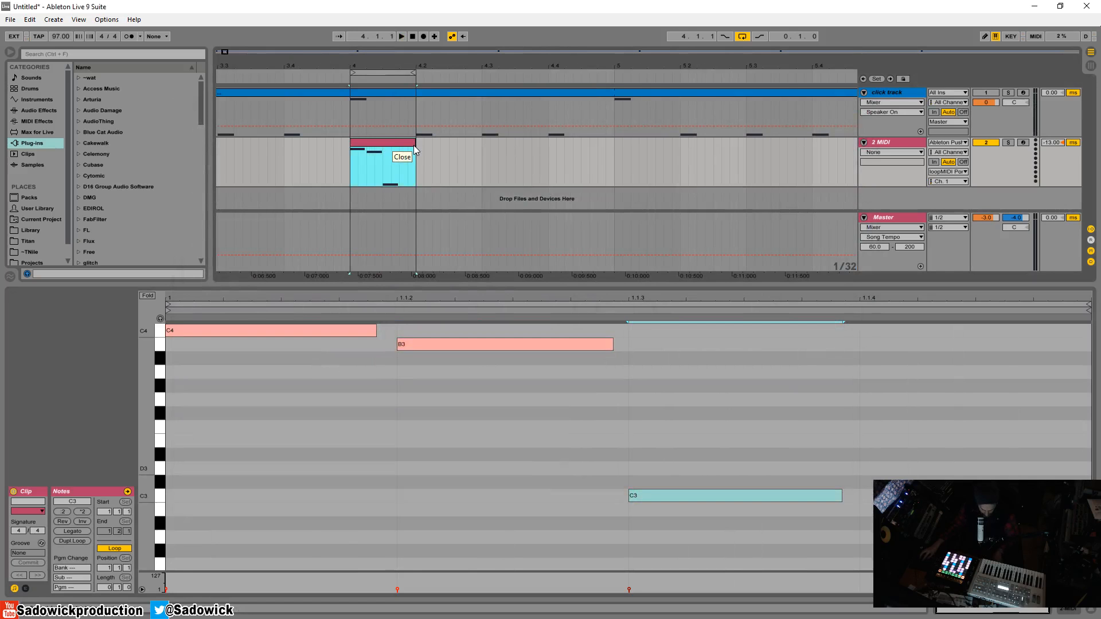
key("ctrl+d")
key("ctrl+d")
key("ctrl+d")
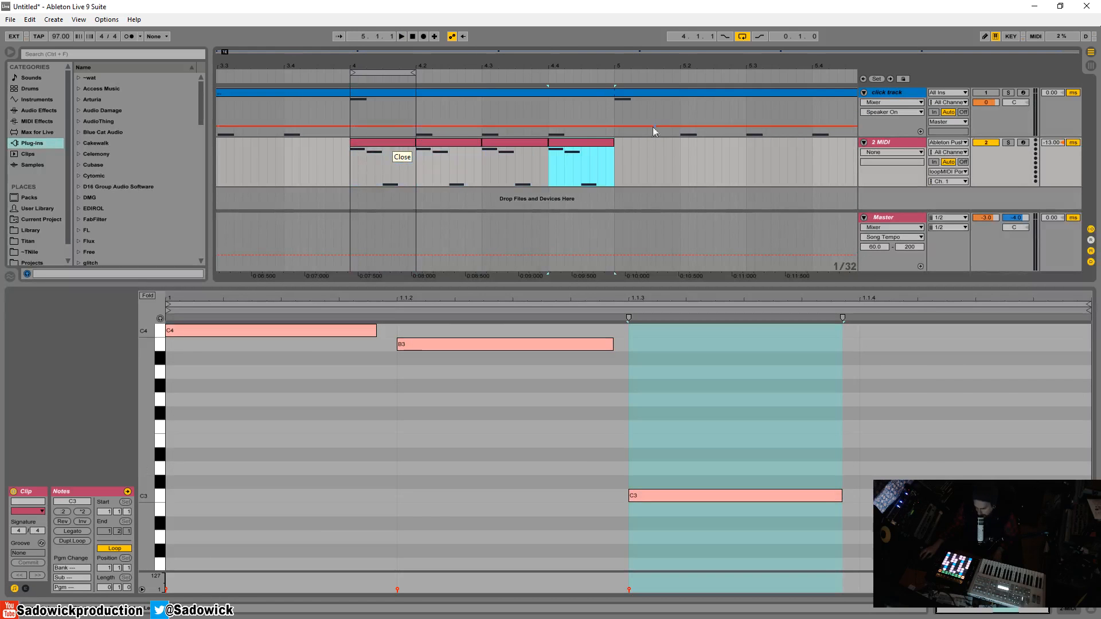
Step: Consolidate the four MIDI clips into one and extend the arrangement loop to cover the whole of bar 4
left_click_drag(608, 149, 352, 175)
right_click(382, 145)
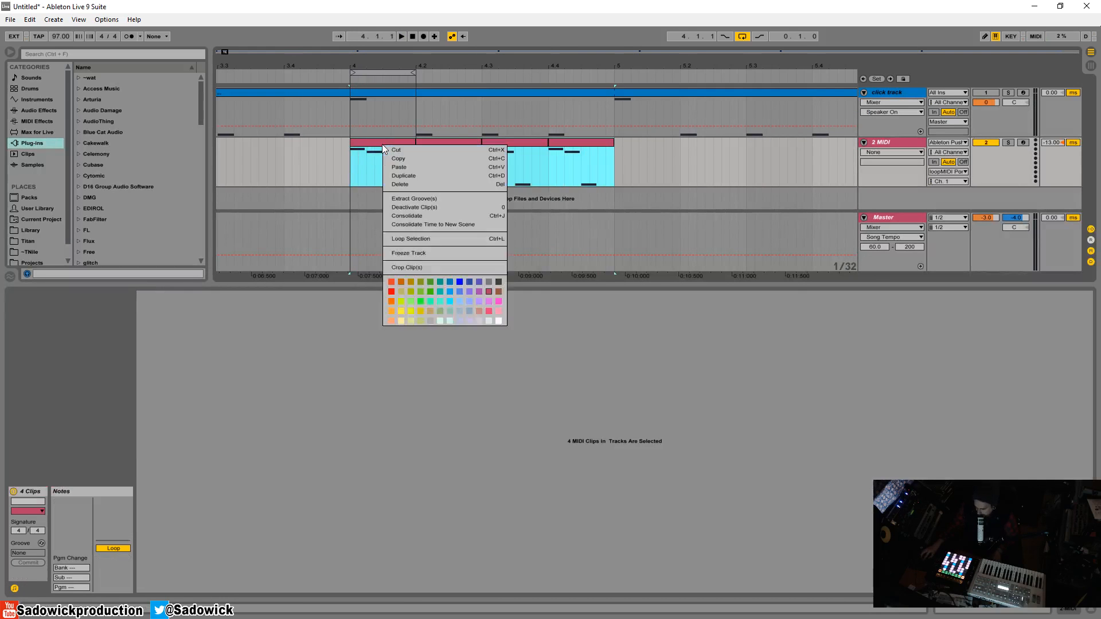
left_click(436, 217)
left_click_drag(414, 73, 614, 91)
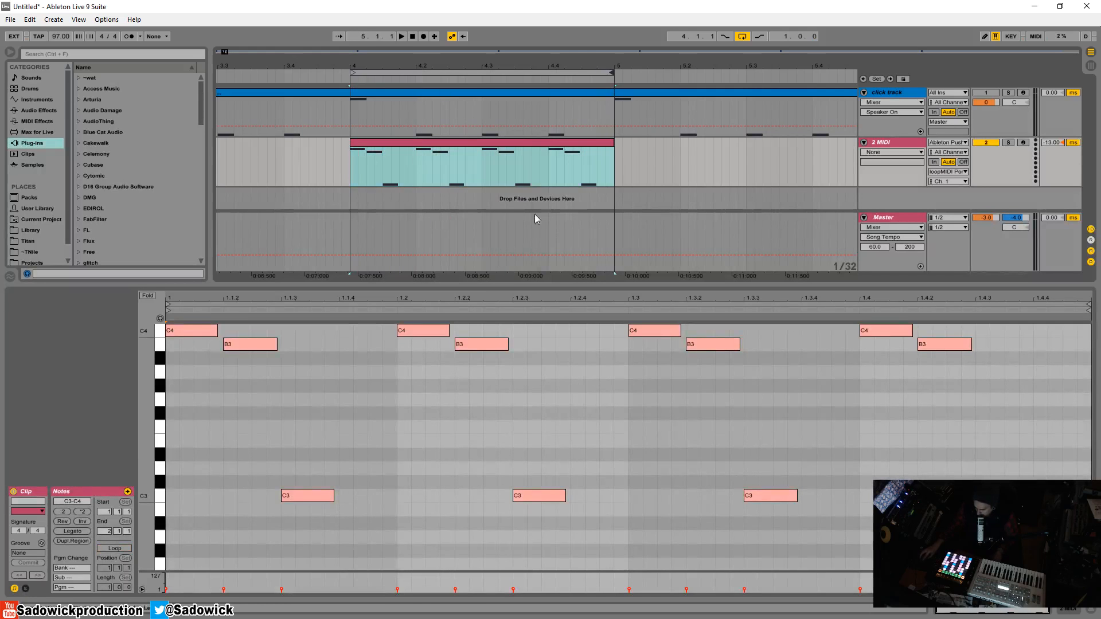
Step: Show the clip's Pitch Bend envelope and draw a rise to beat 1.2, a dip near 1.3.3 and a rise to 1.3.4
left_click(26, 590)
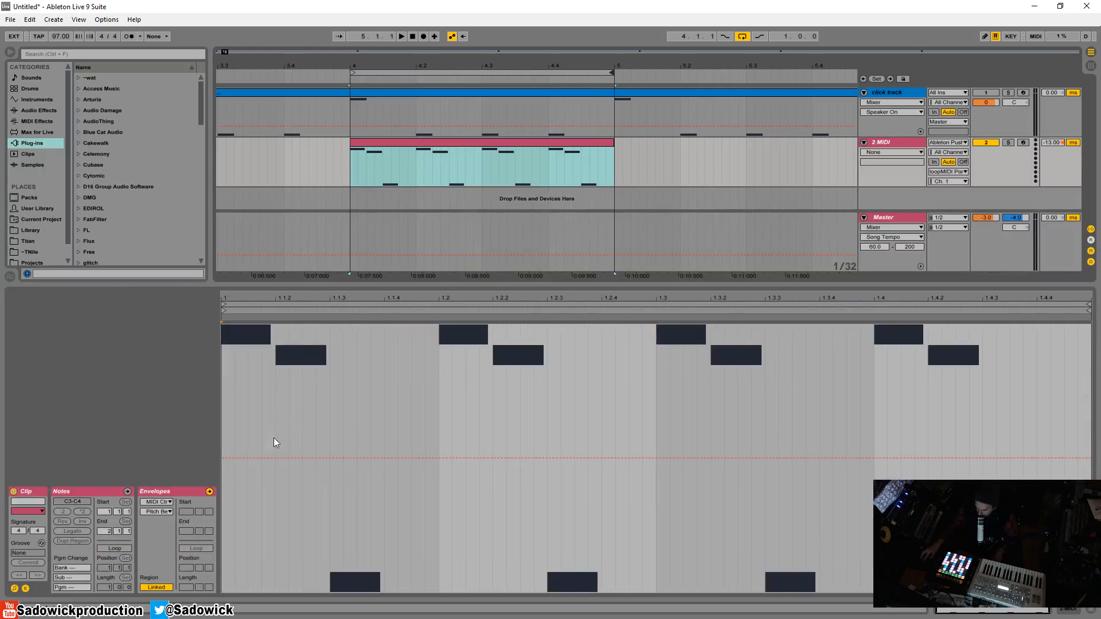
left_click(232, 459)
left_click_drag(281, 458, 451, 364)
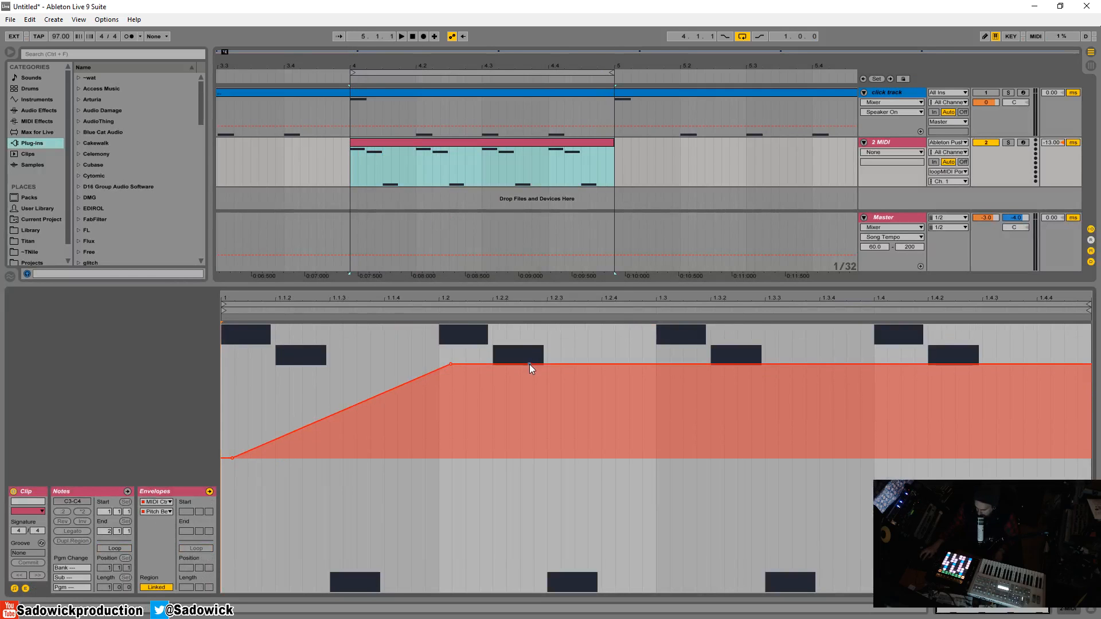
key("space")
left_click_drag(529, 364, 828, 393)
key("space")
key("space")
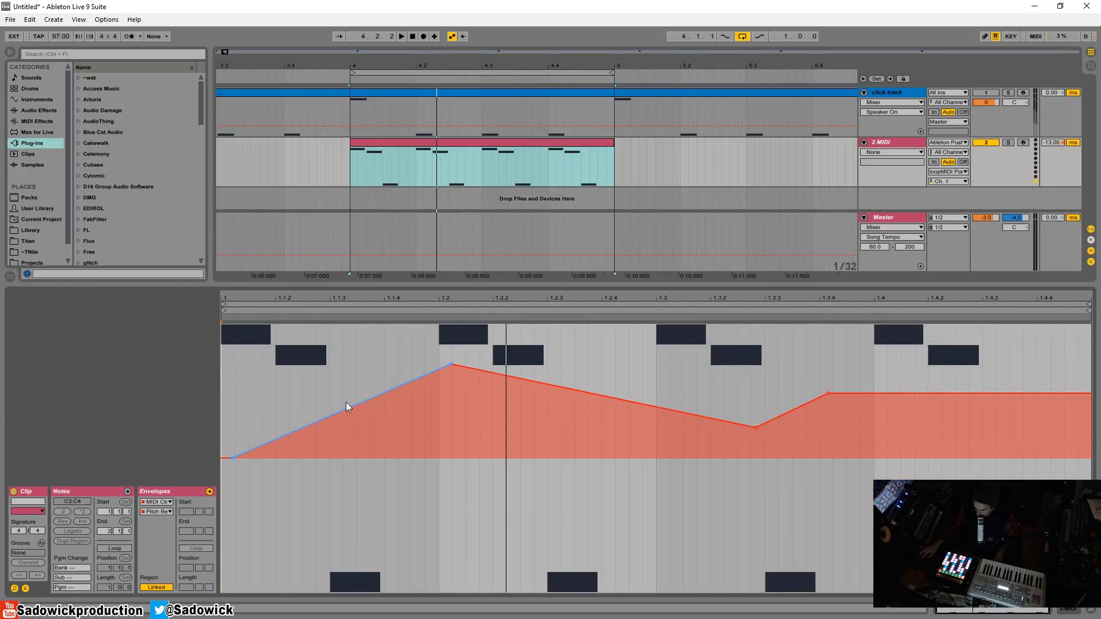
Step: Reshape the pitch bend envelope with a peak near 1.1.2, a trough below centre at 1.2 and a falling end, and play it
left_click_drag(304, 428, 277, 364)
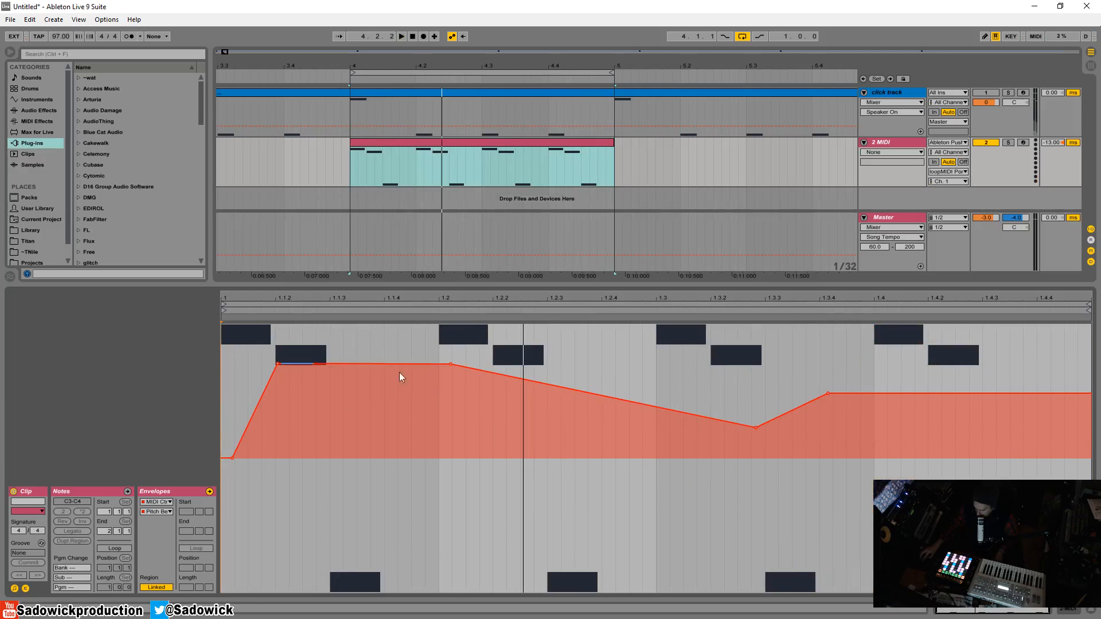
left_click_drag(450, 364, 443, 523)
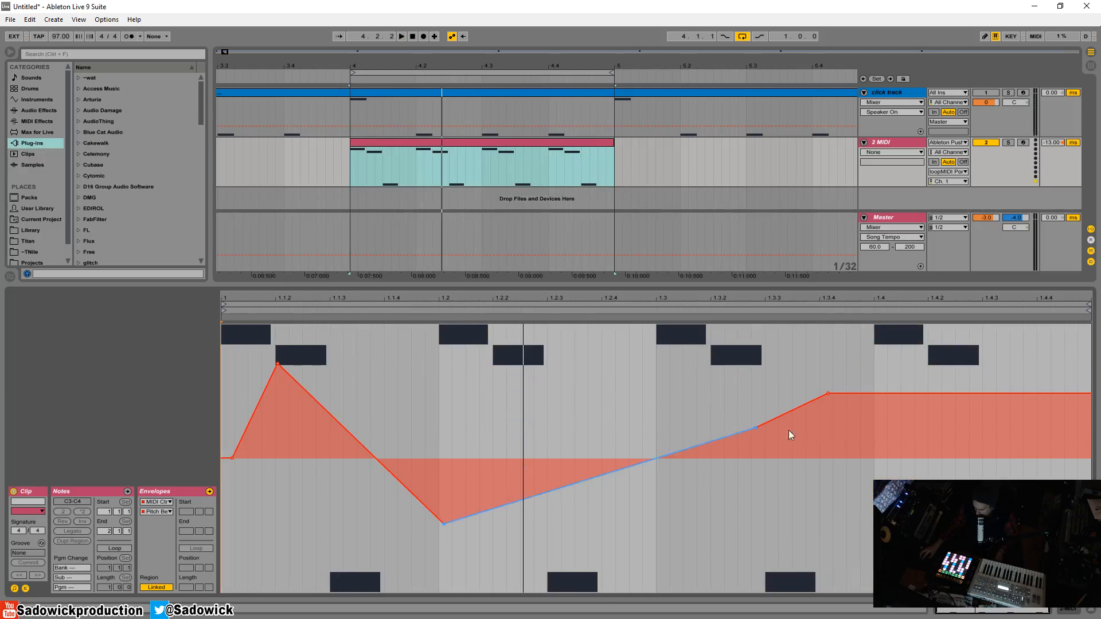
left_click_drag(946, 394, 945, 440)
key("space")
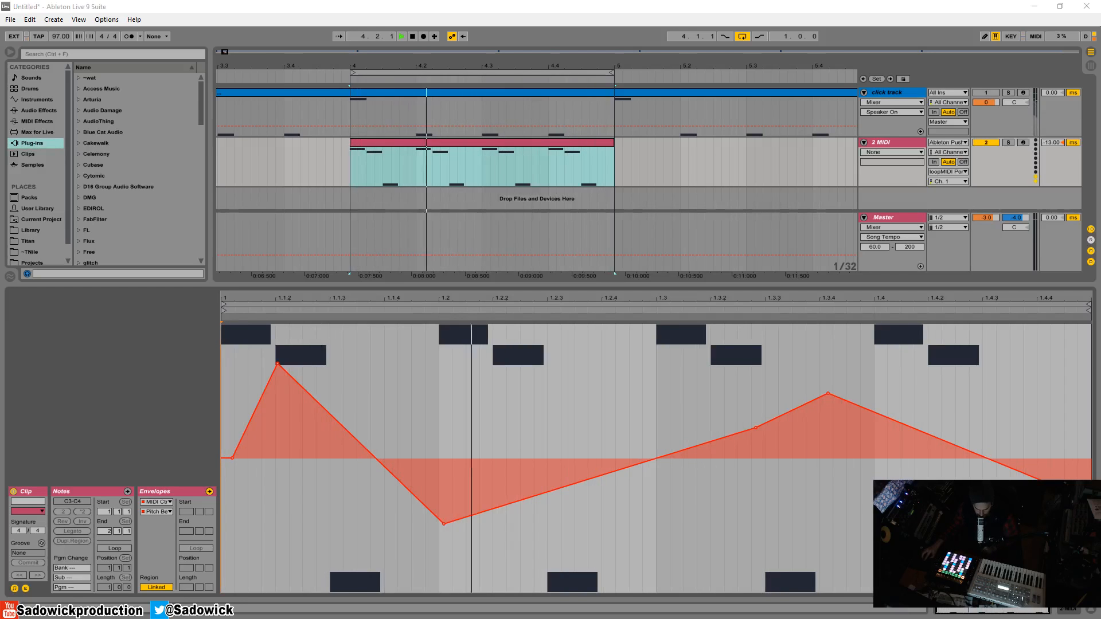
Step: Switch to VCV Rack, move its window over the arrangement and enlarge it to show all modules
left_click(421, 144)
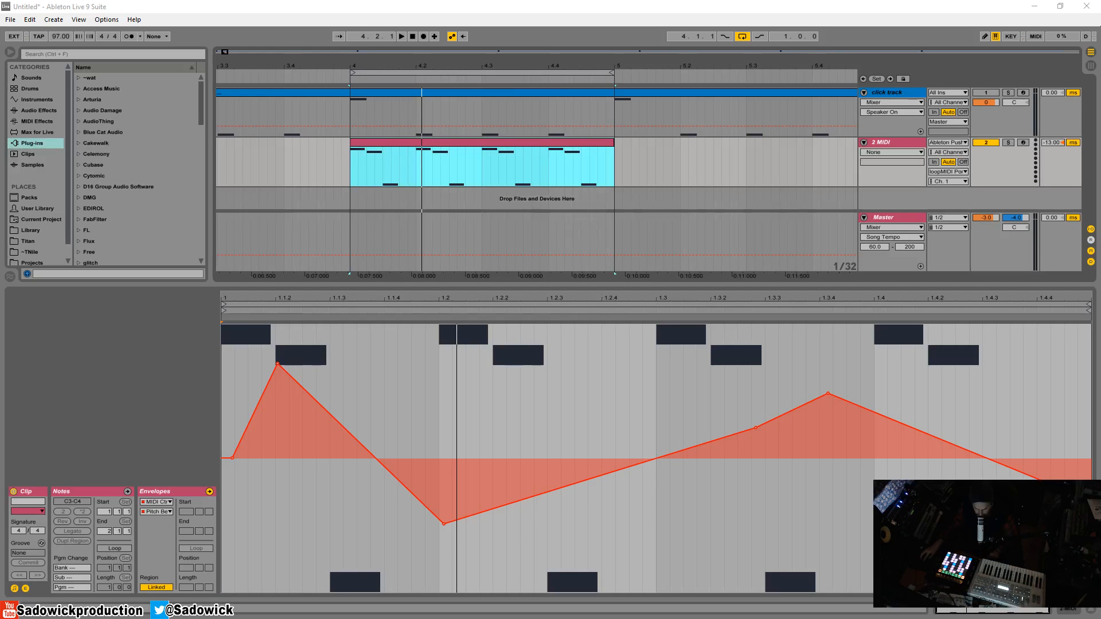
left_click_drag(1, 179, 394, 160)
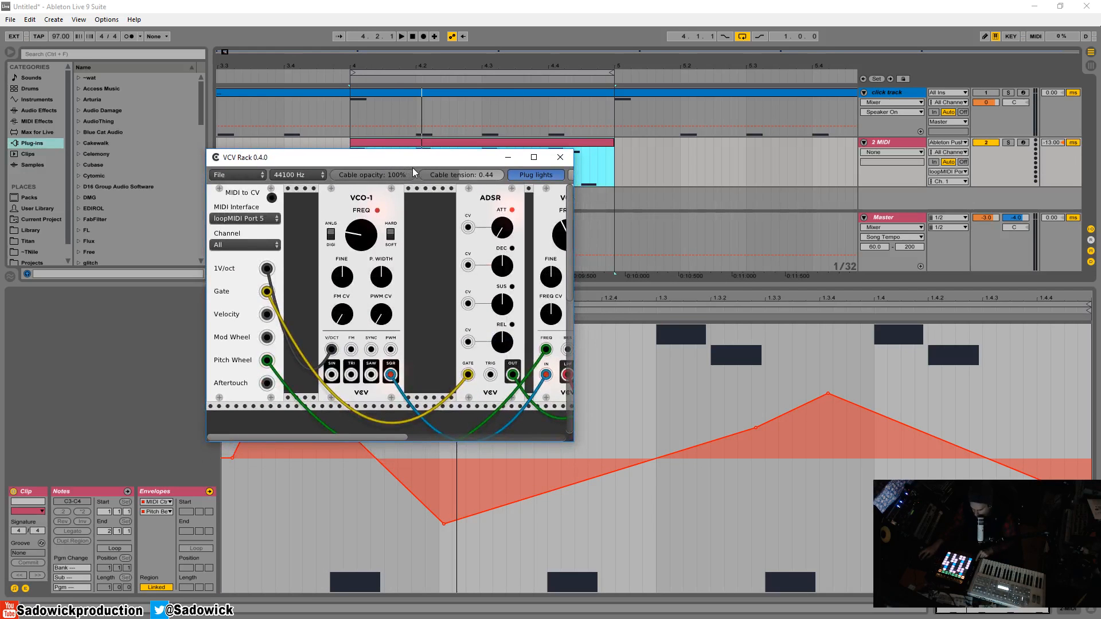
left_click_drag(573, 229, 871, 229)
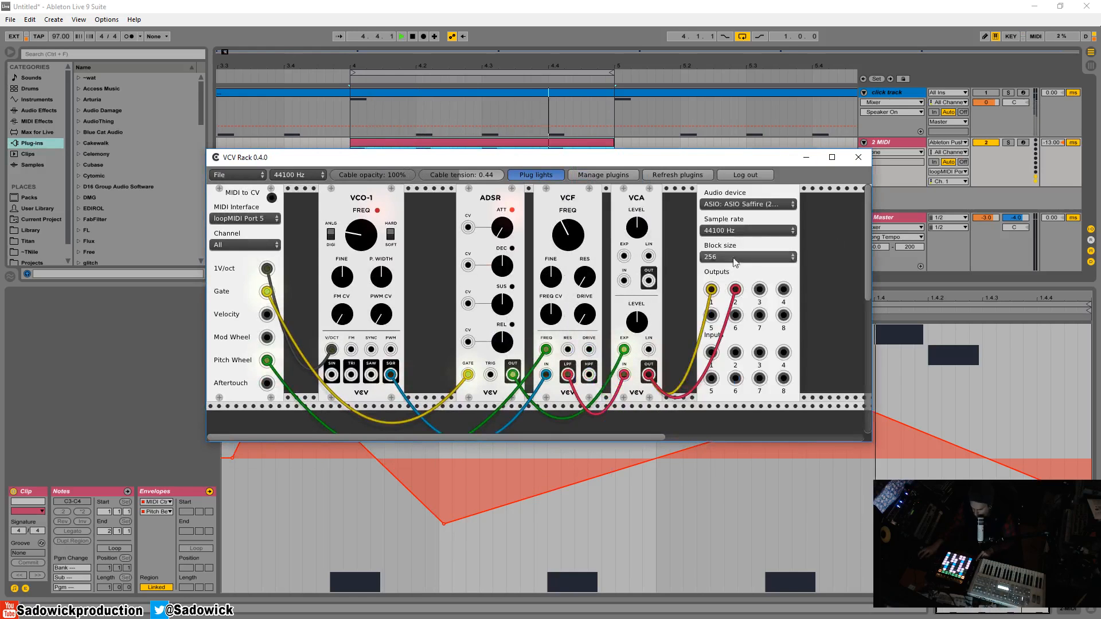
left_click_drag(645, 441, 662, 559)
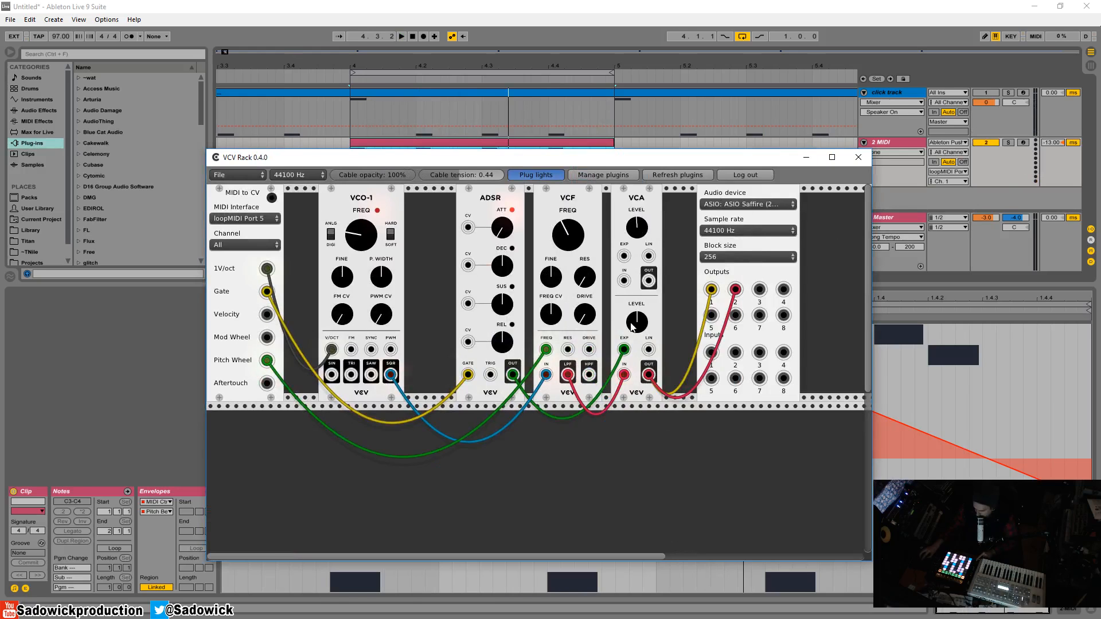
Step: Turn up the lower VCA level and the VCF's FREQ CV, and reposition and resize the Rack window above the clip envelope
left_click_drag(637, 323, 637, 255)
left_click_drag(691, 160, 518, 47)
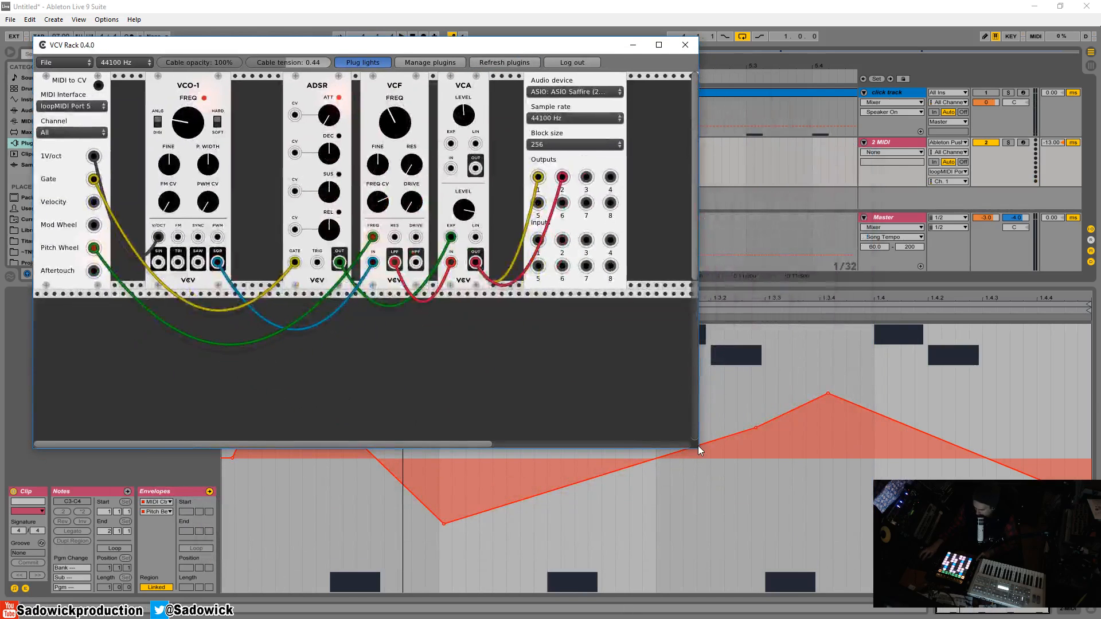
left_click_drag(698, 449, 764, 329)
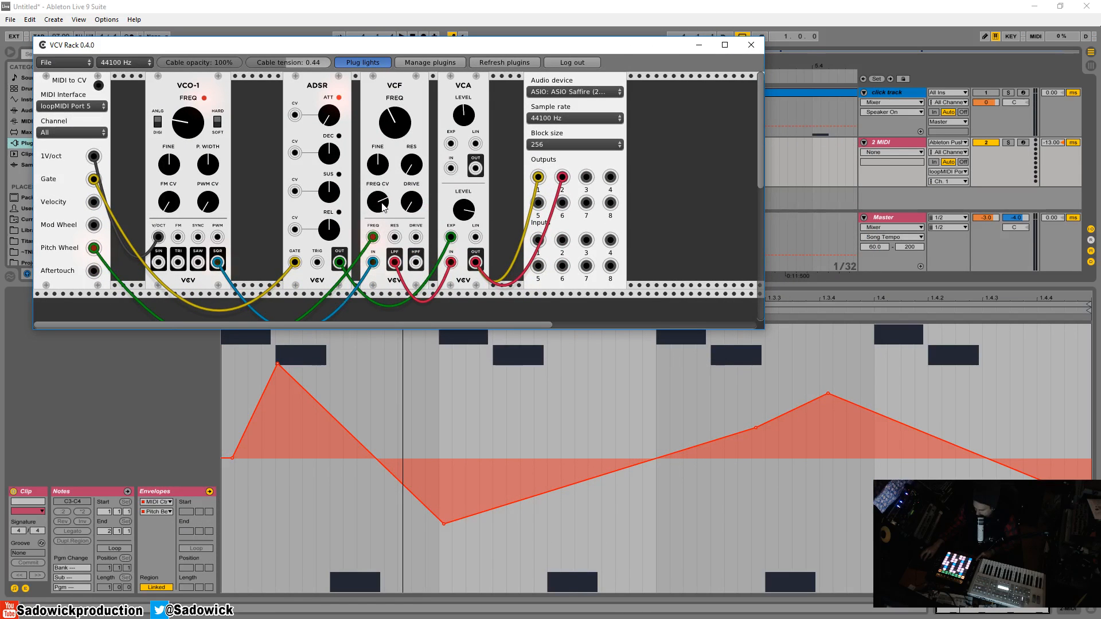
Step: Raise the VCF's frequency and resonance knobs while the clip plays
left_click_drag(404, 131, 405, 74)
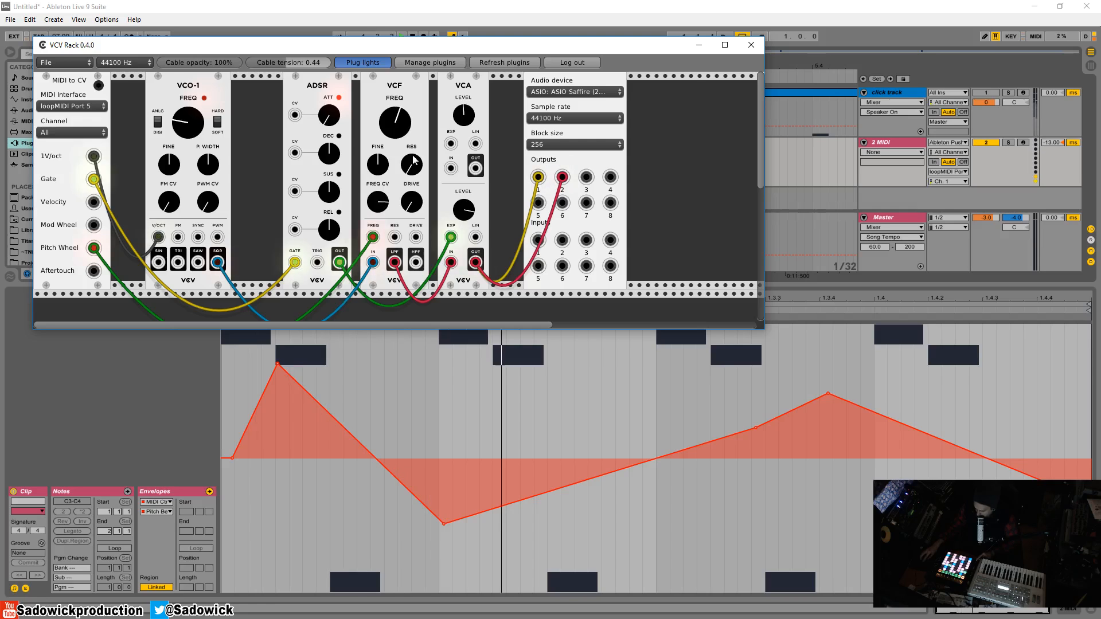
left_click_drag(412, 166, 412, 52)
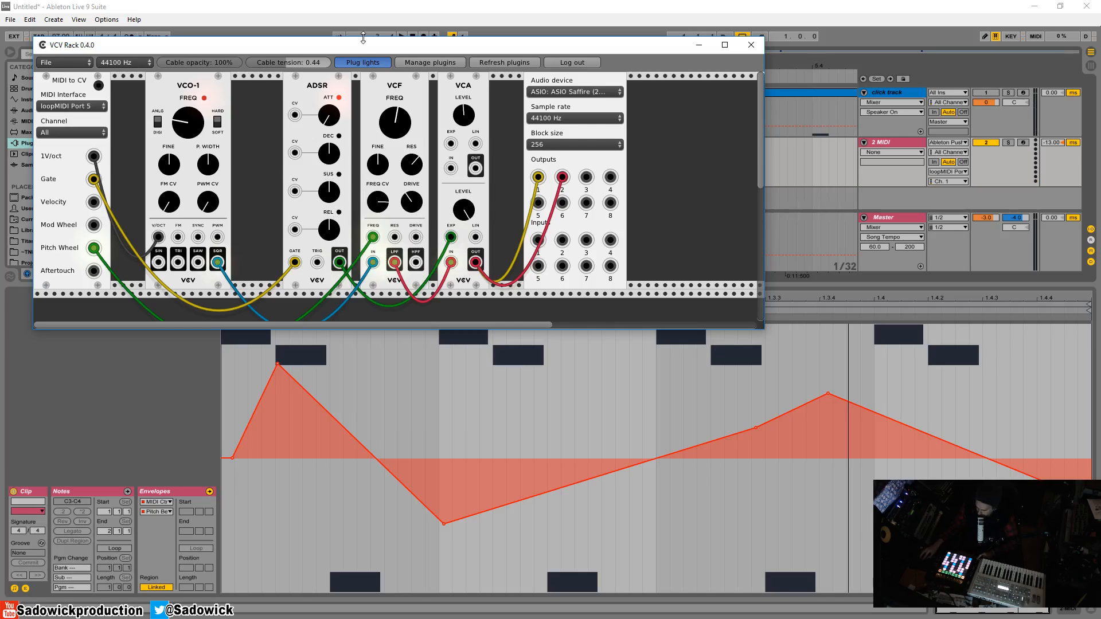
Step: Nudge the VCV Rack window up, switch to loopMIDI and place its window just below the rack
left_click_drag(393, 51, 393, 40)
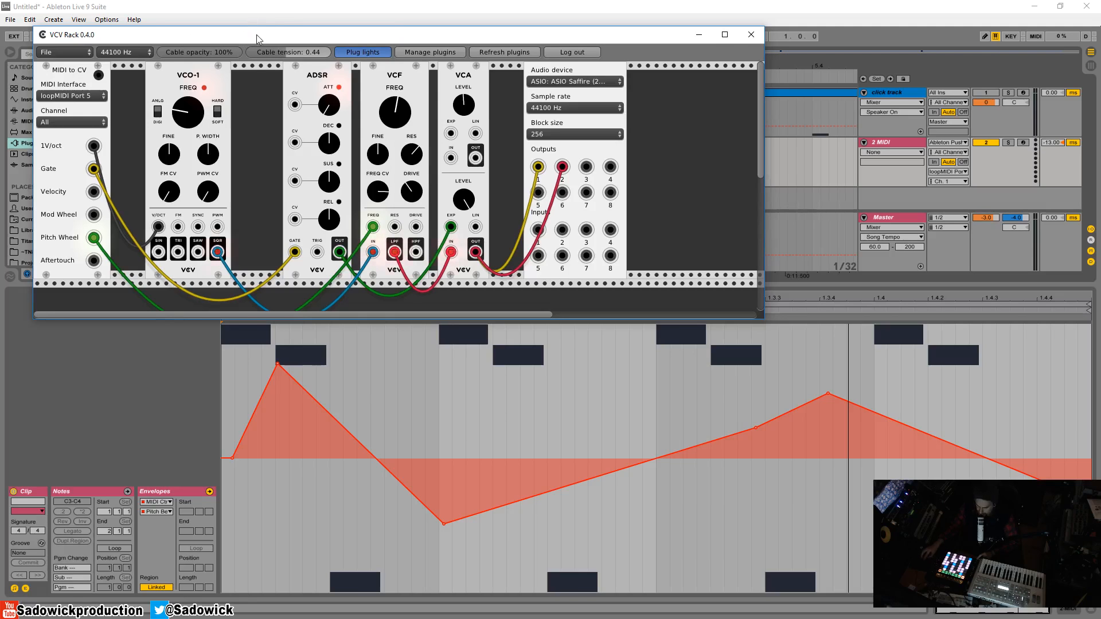
key("alt+Tab")
left_click_drag(372, 330, 307, 332)
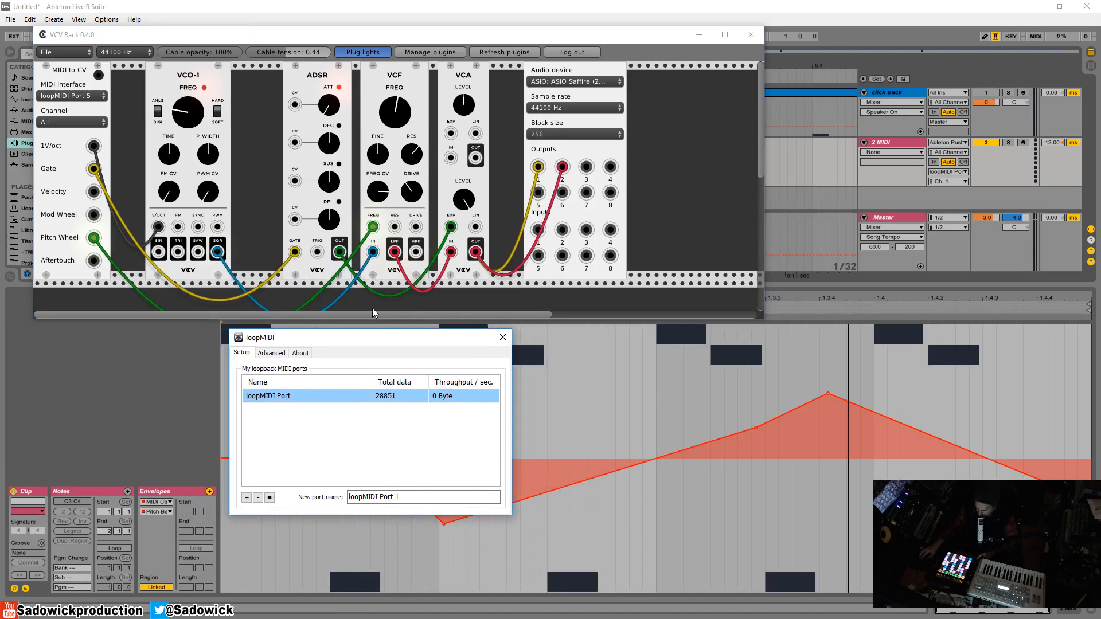